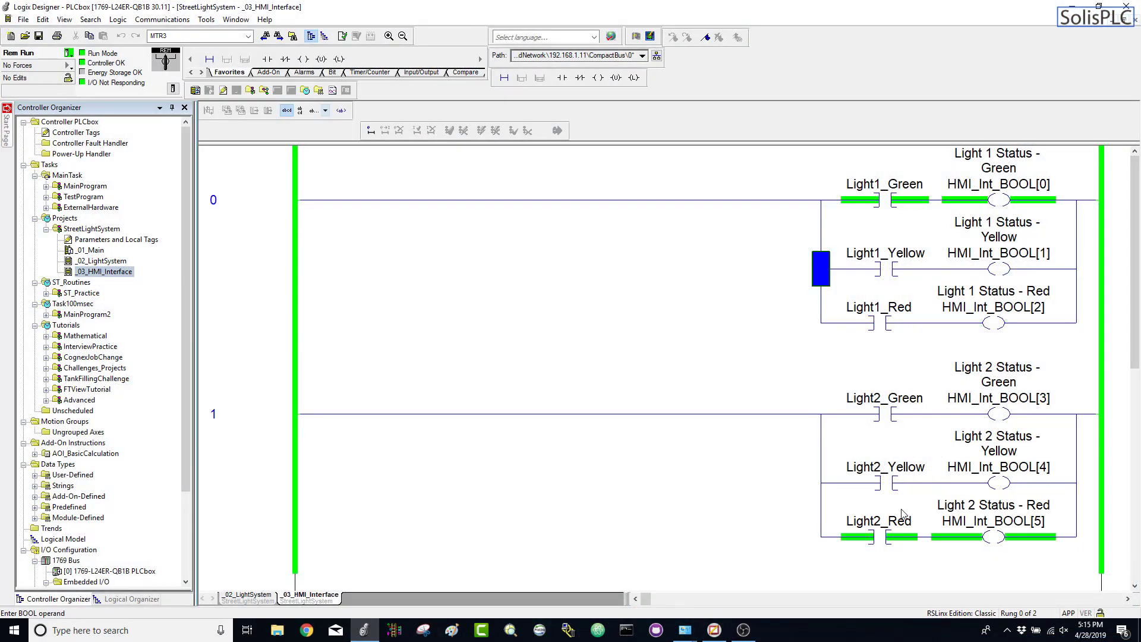
- Inspect the Light1/Light2 contacts and the HMI_Int_BOOL[0] and [1] coils in the ladder routine
{"action": "left_click", "coordinate": [885, 186]}
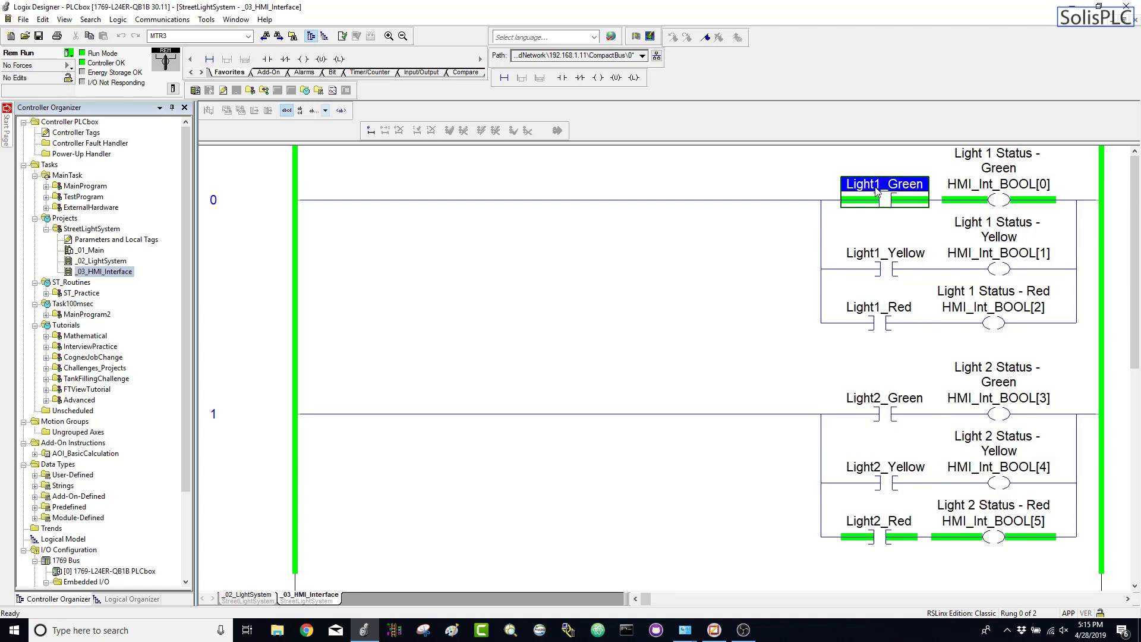
{"action": "left_click", "coordinate": [887, 402]}
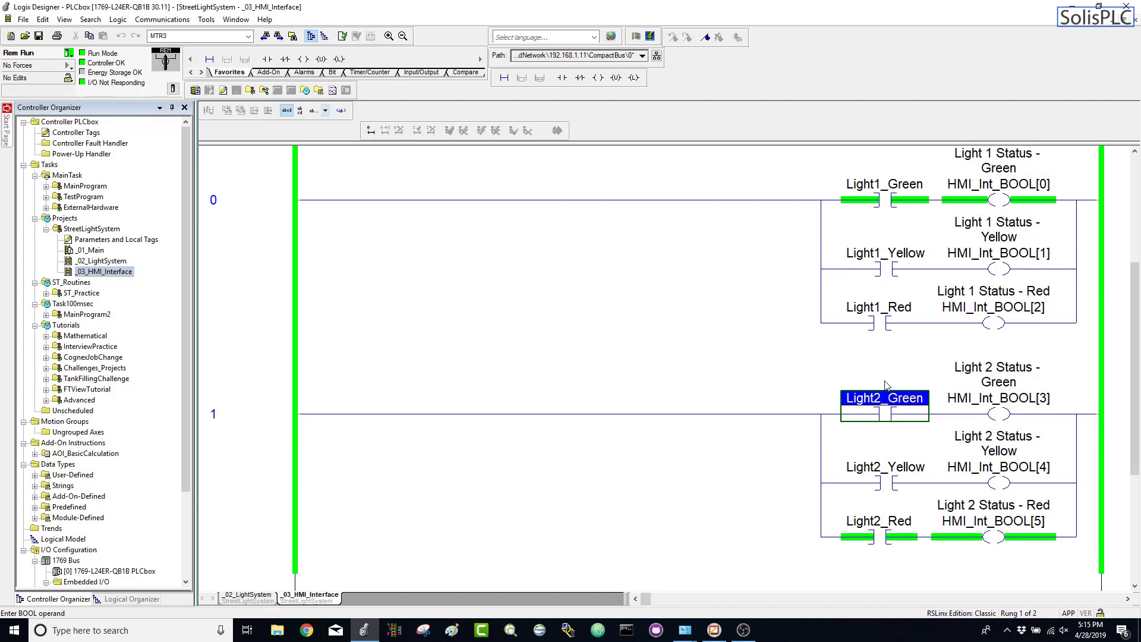
{"action": "left_click", "coordinate": [900, 263]}
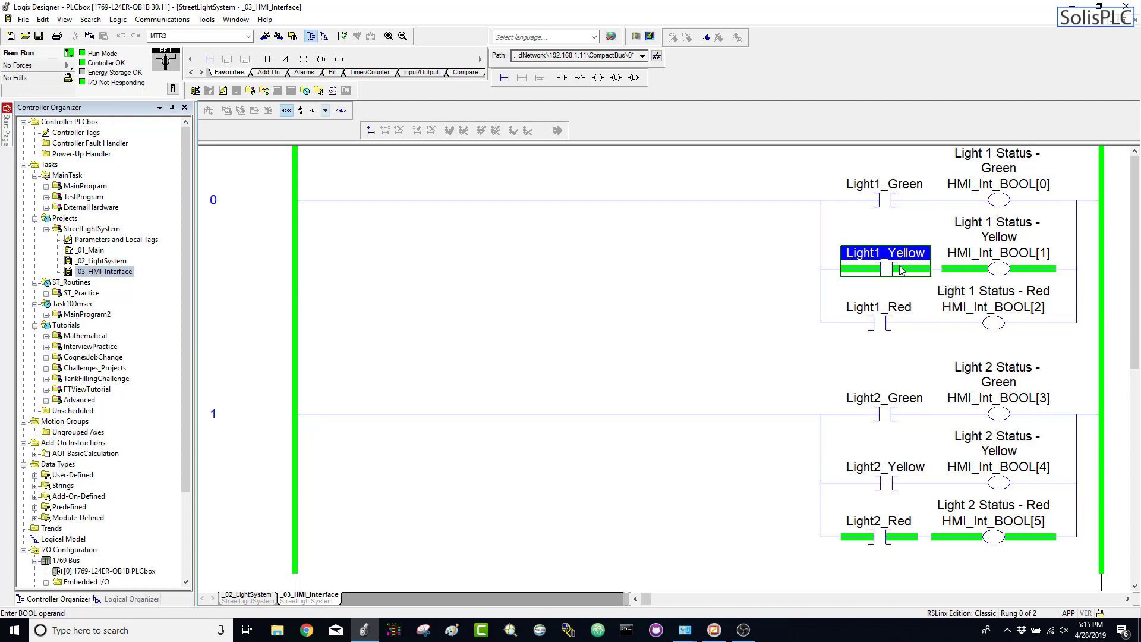
{"action": "left_click", "coordinate": [884, 306]}
{"action": "left_click", "coordinate": [991, 273]}
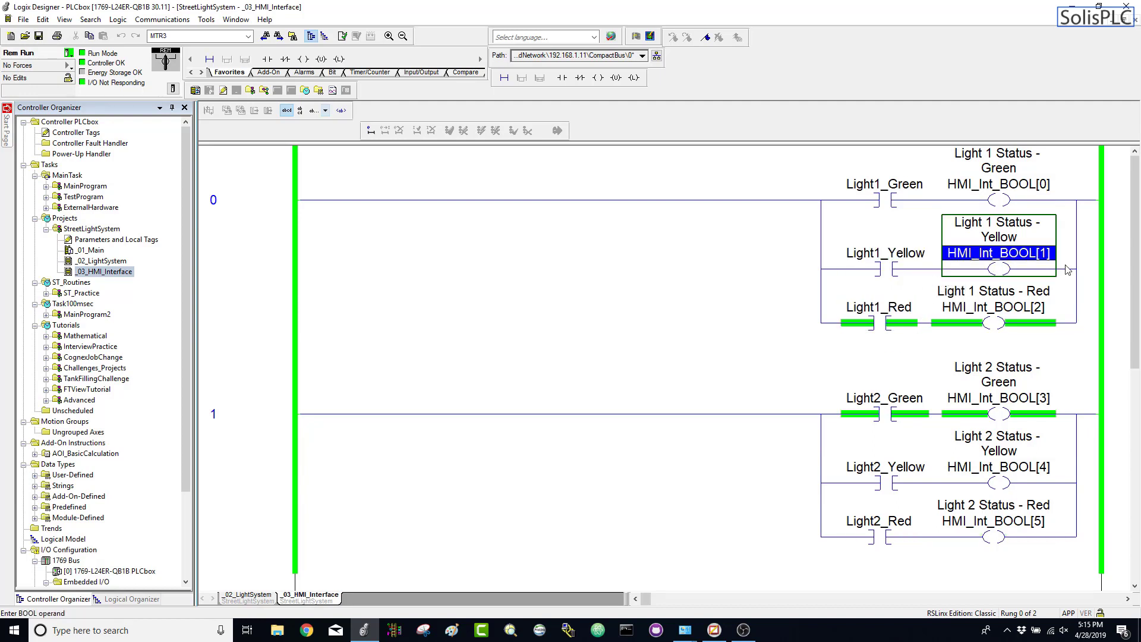
{"action": "left_click", "coordinate": [1002, 191]}
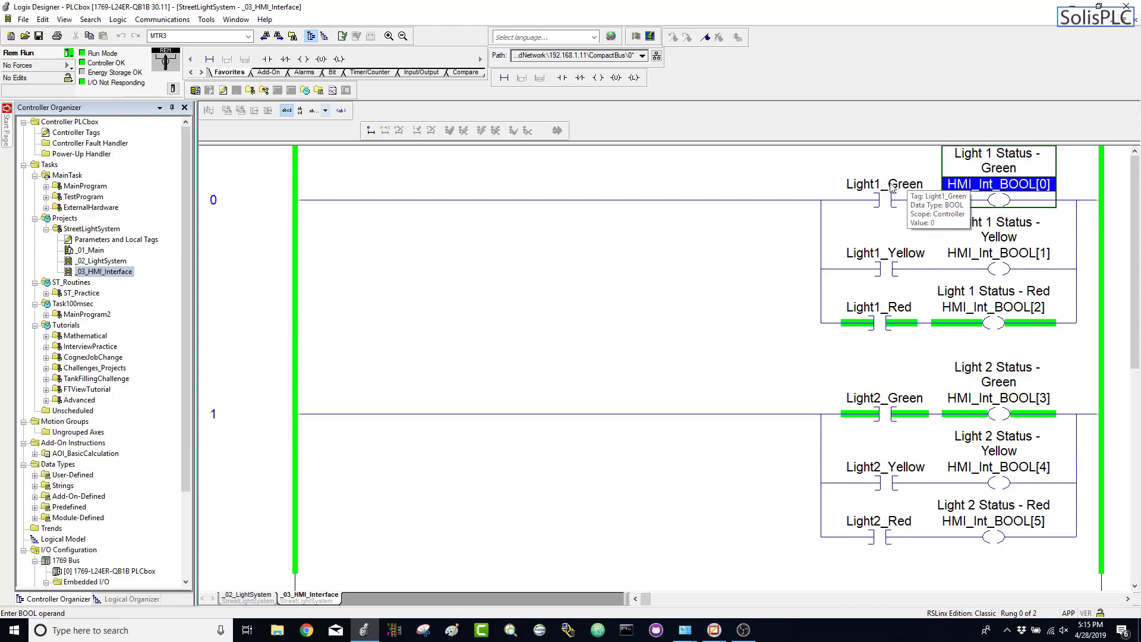
{"action": "left_click", "coordinate": [902, 194]}
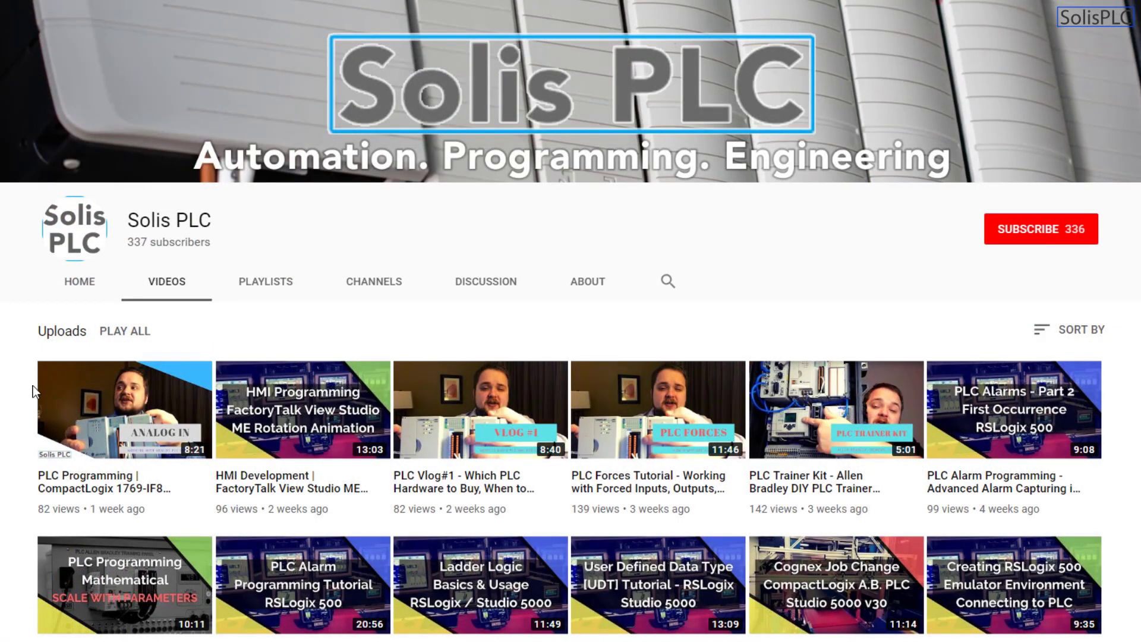
- Browse the Solis PLC channel's uploaded videos and subscribe to the channel
{"action": "scroll", "coordinate": [24, 397], "scroll_direction": "down", "scroll_amount": 4}
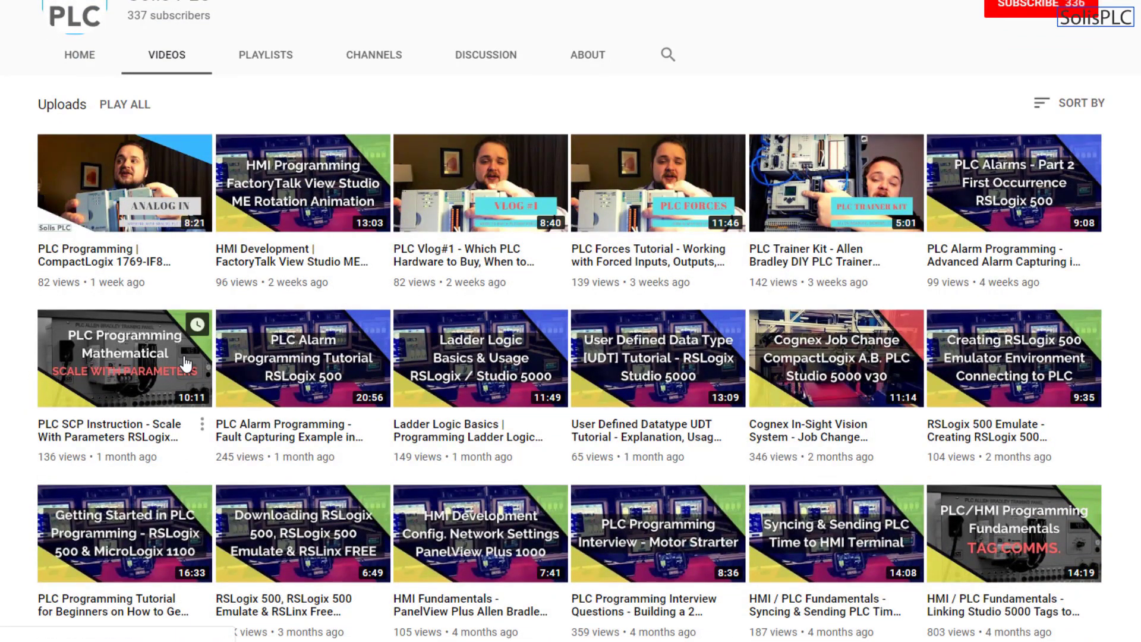
{"action": "scroll", "coordinate": [186, 364], "scroll_direction": "down", "scroll_amount": 8}
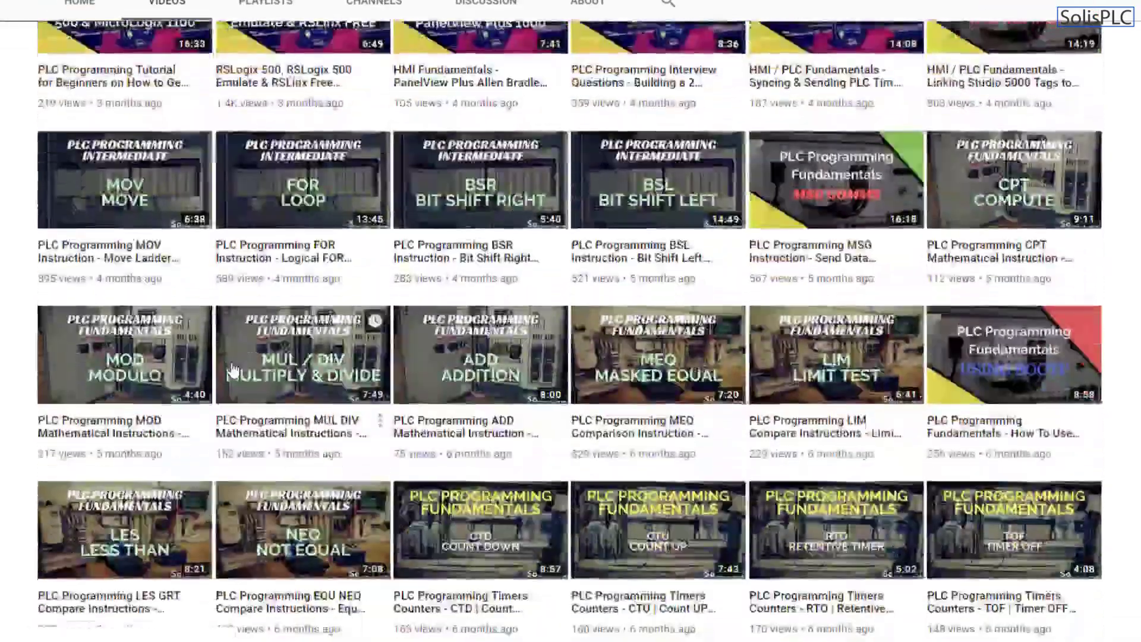
{"action": "scroll", "coordinate": [231, 370], "scroll_direction": "up", "scroll_amount": 10}
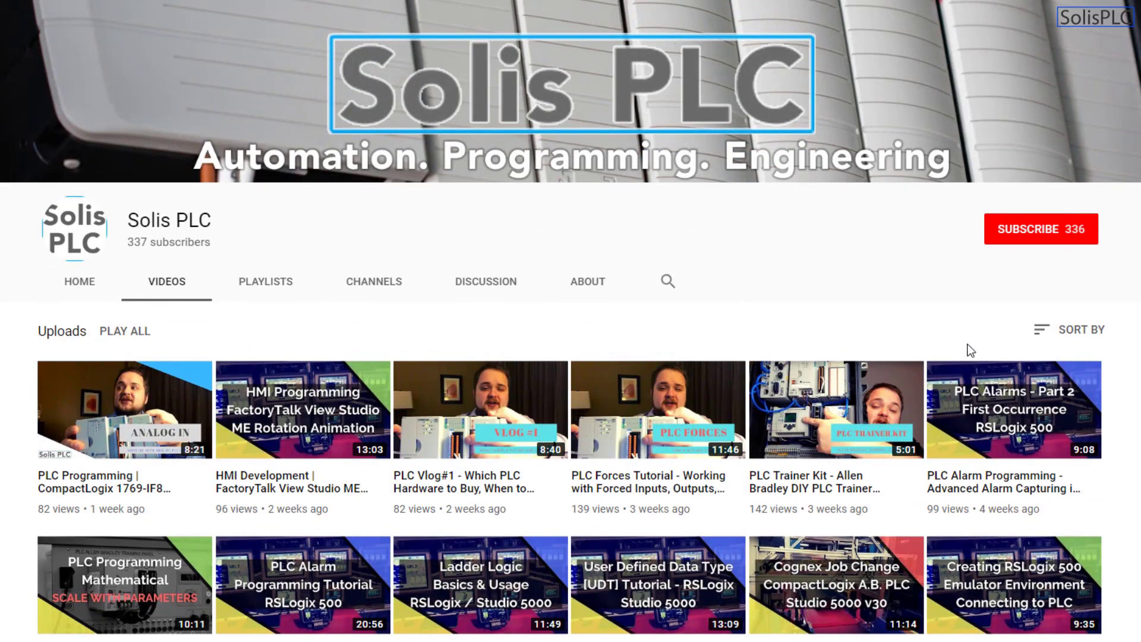
{"action": "left_click", "coordinate": [1027, 236]}
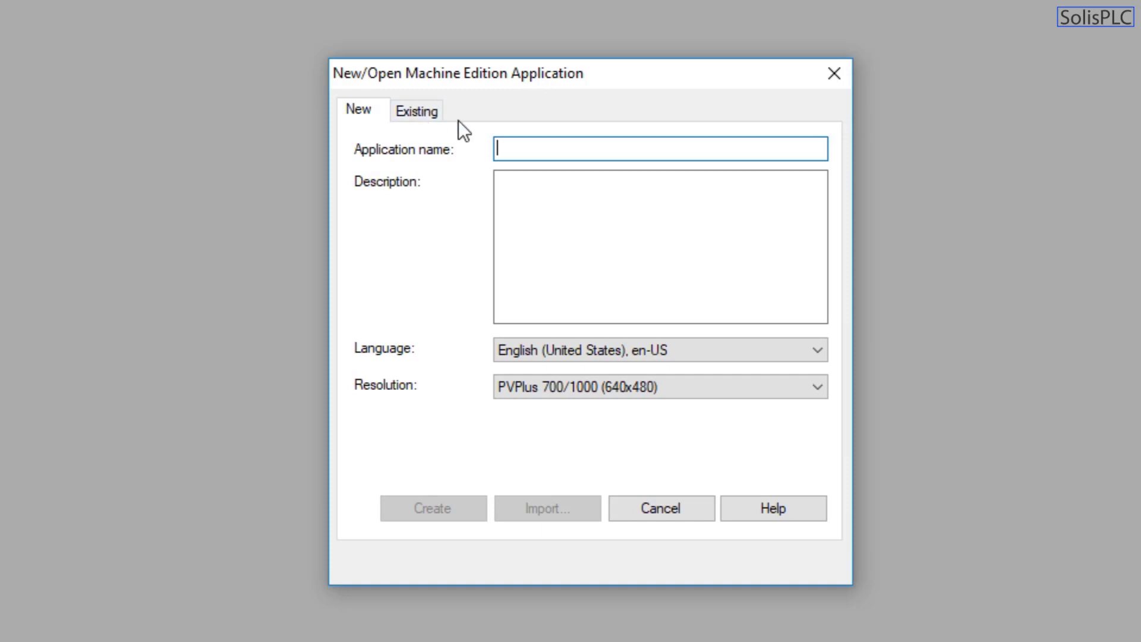
- Enter SolisPLC_StreetLights1 as the application name and bring up the Resolution list
{"action": "left_click", "coordinate": [578, 152]}
{"action": "type", "text": "SOli"}
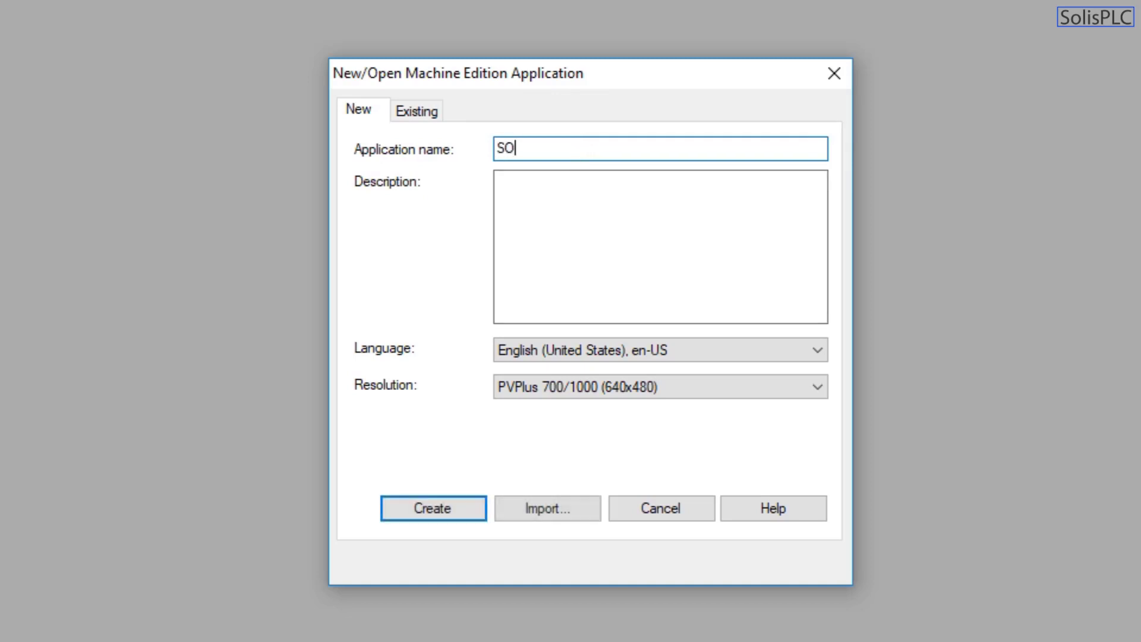
{"action": "key", "text": "BackSpace"}
{"action": "key", "text": "BackSpace"}
{"action": "key", "text": "BackSpace"}
{"action": "type", "text": "olisPLC_Stre"}
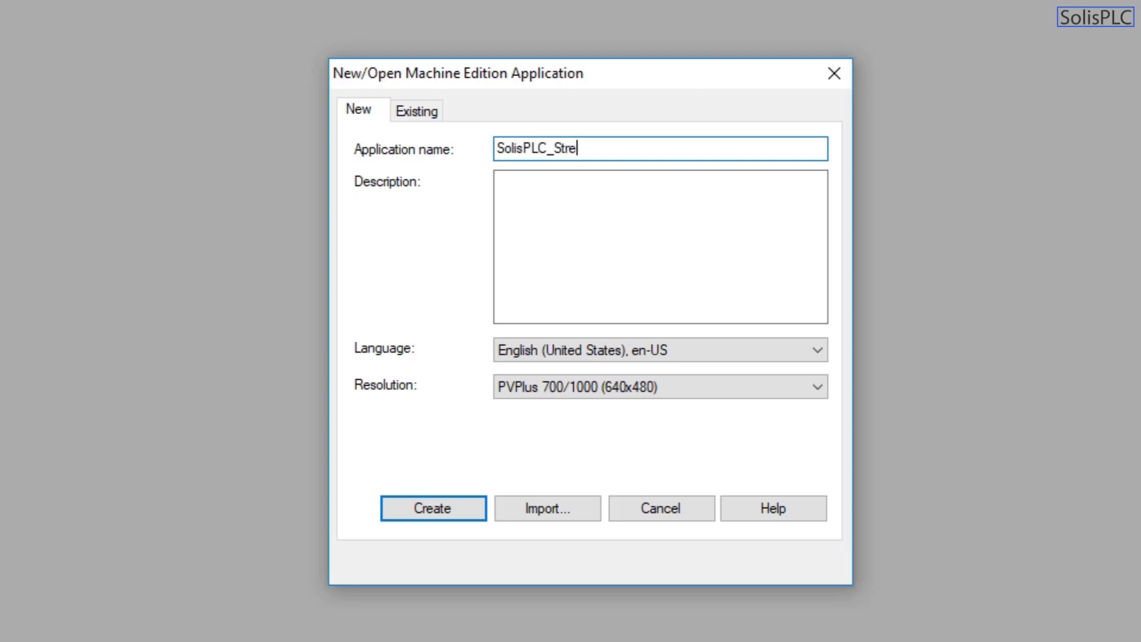
{"action": "type", "text": "etLights1"}
{"action": "left_click", "coordinate": [666, 393]}
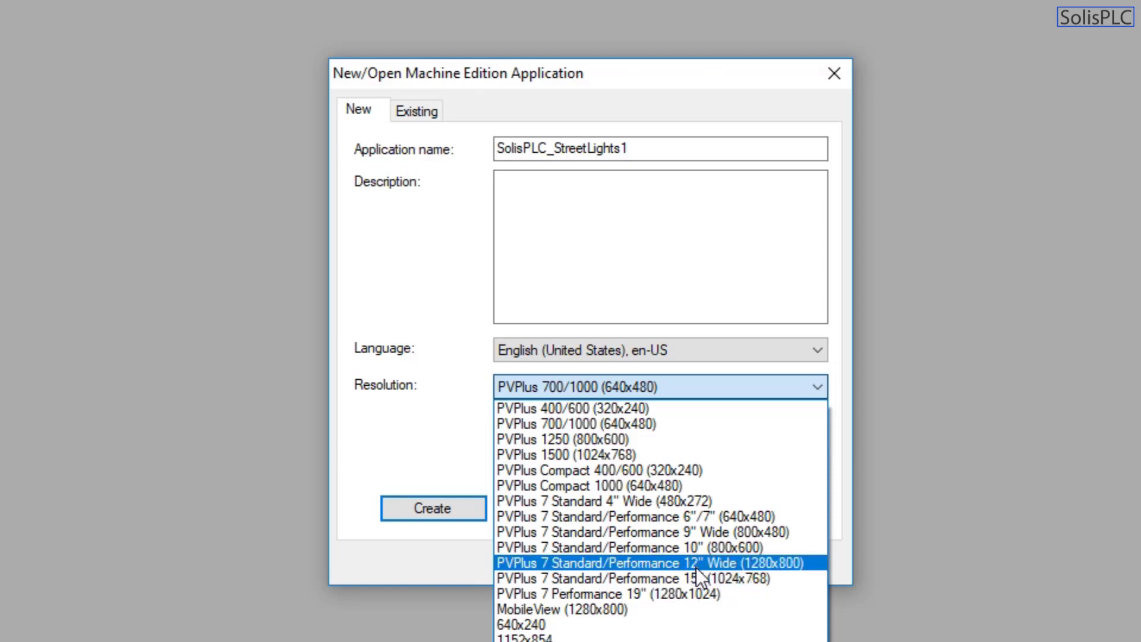
- Create the application at PVPlus 7 Standard/Performance 10" (800x600), then return to Logix Designer
{"action": "left_click", "coordinate": [766, 547]}
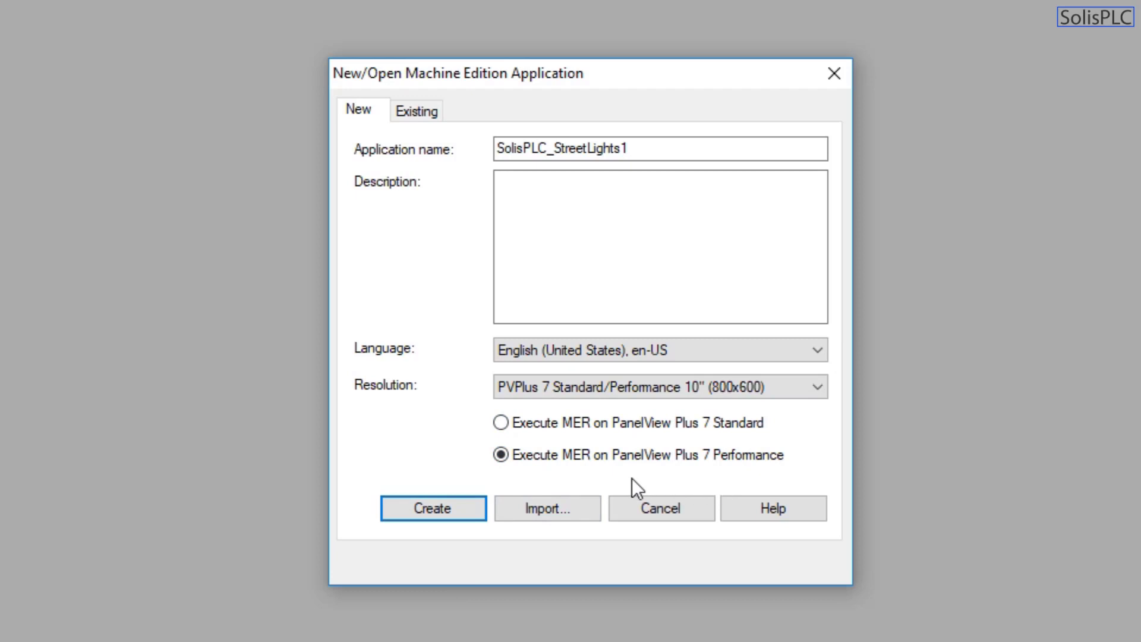
{"action": "left_click", "coordinate": [426, 506]}
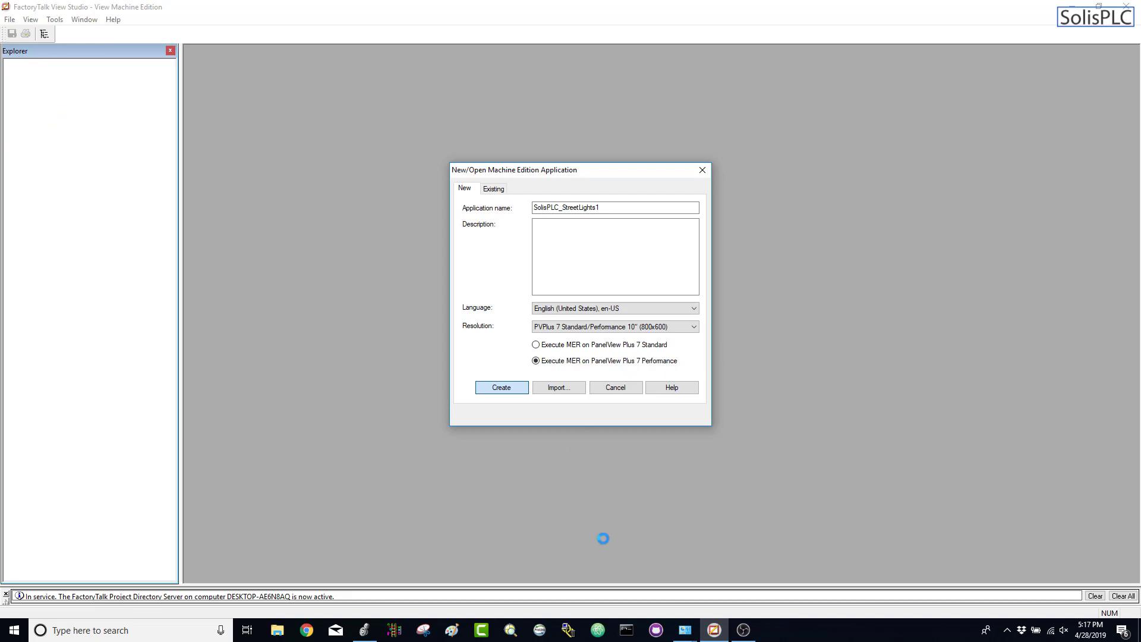
{"action": "left_click", "coordinate": [366, 634]}
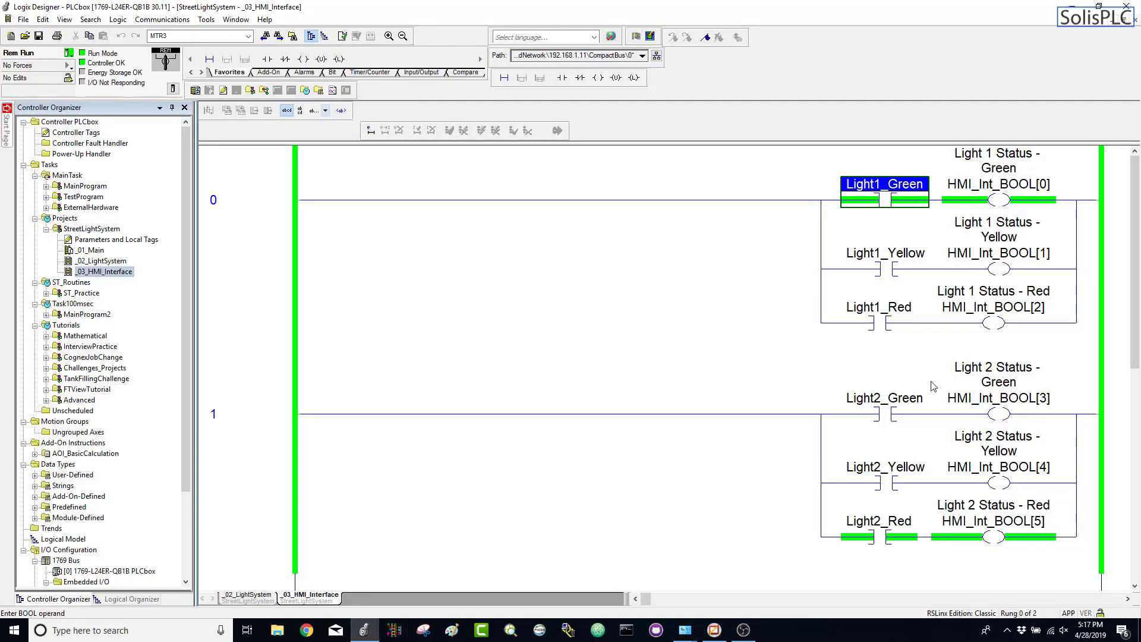
- Step through rung 0's Light1 Green, Yellow and Red contacts and its HMI_Int_BOOL[0] coil
{"action": "left_click", "coordinate": [853, 265]}
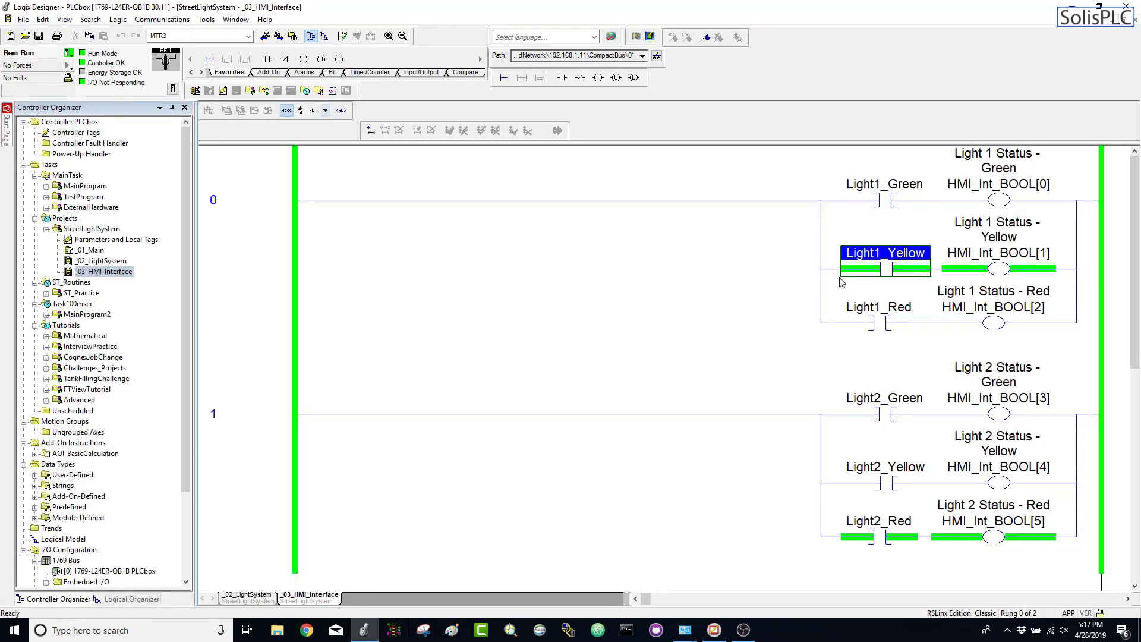
{"action": "left_click", "coordinate": [1028, 189]}
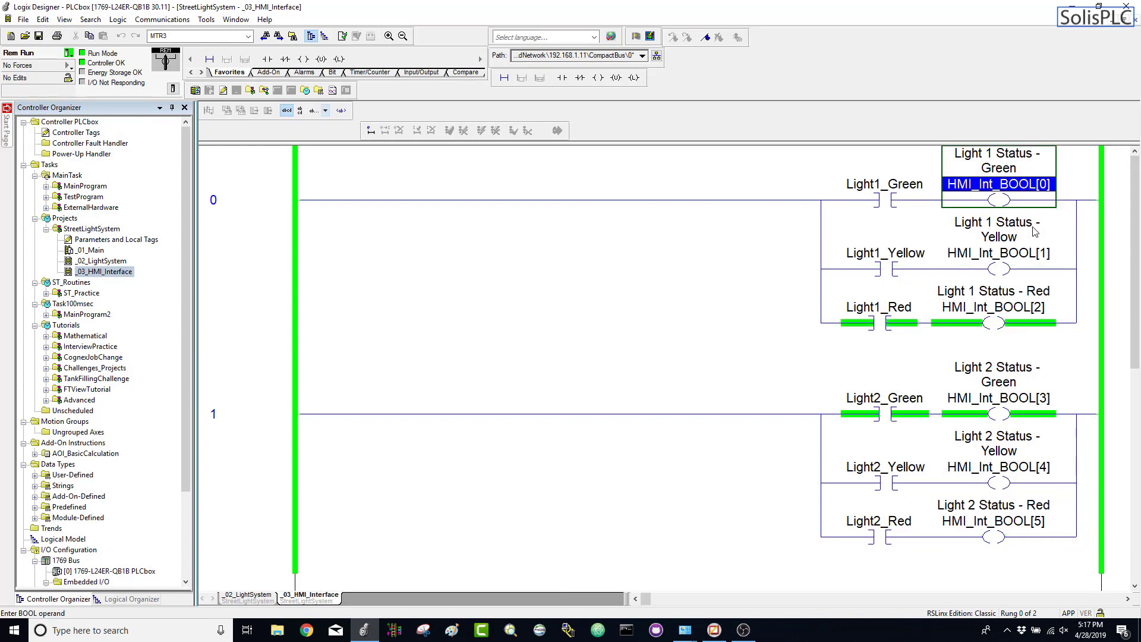
{"action": "mouse_move", "coordinate": [996, 253]}
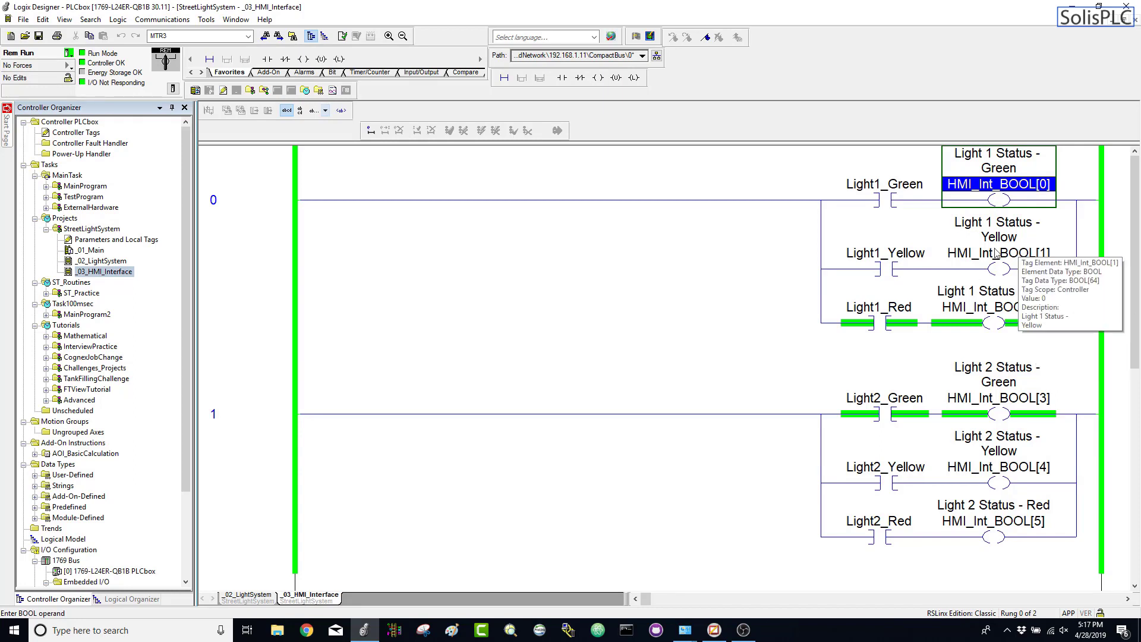
{"action": "key", "text": "Left"}
{"action": "key", "text": "Down"}
{"action": "key", "text": "Down"}
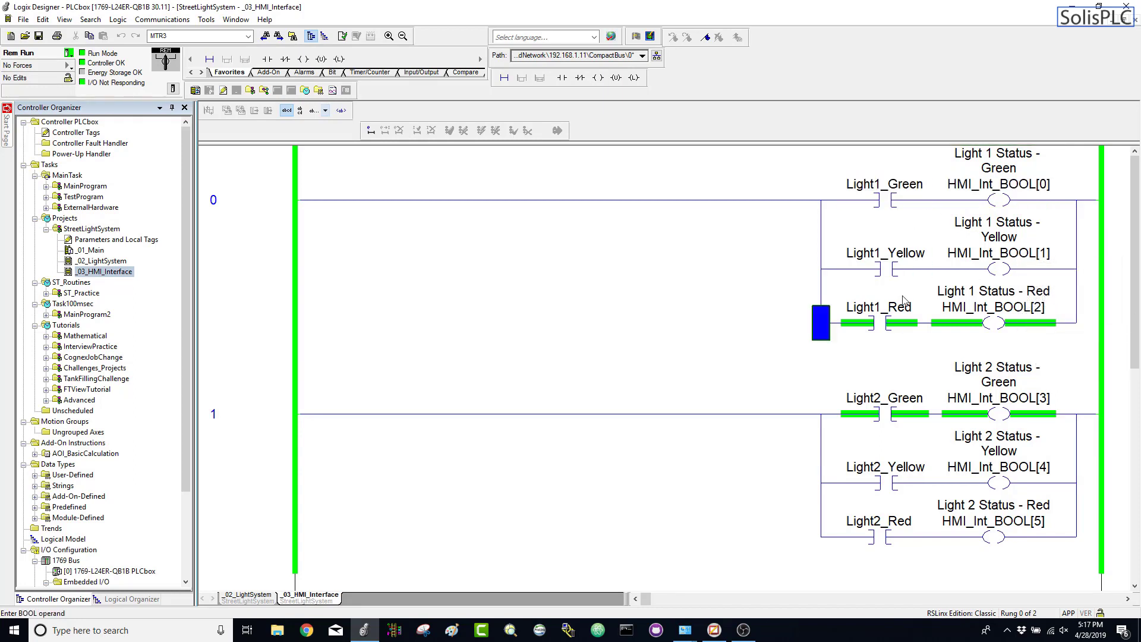
{"action": "left_click", "coordinate": [888, 312]}
{"action": "left_click", "coordinate": [896, 200]}
{"action": "key", "text": "Down"}
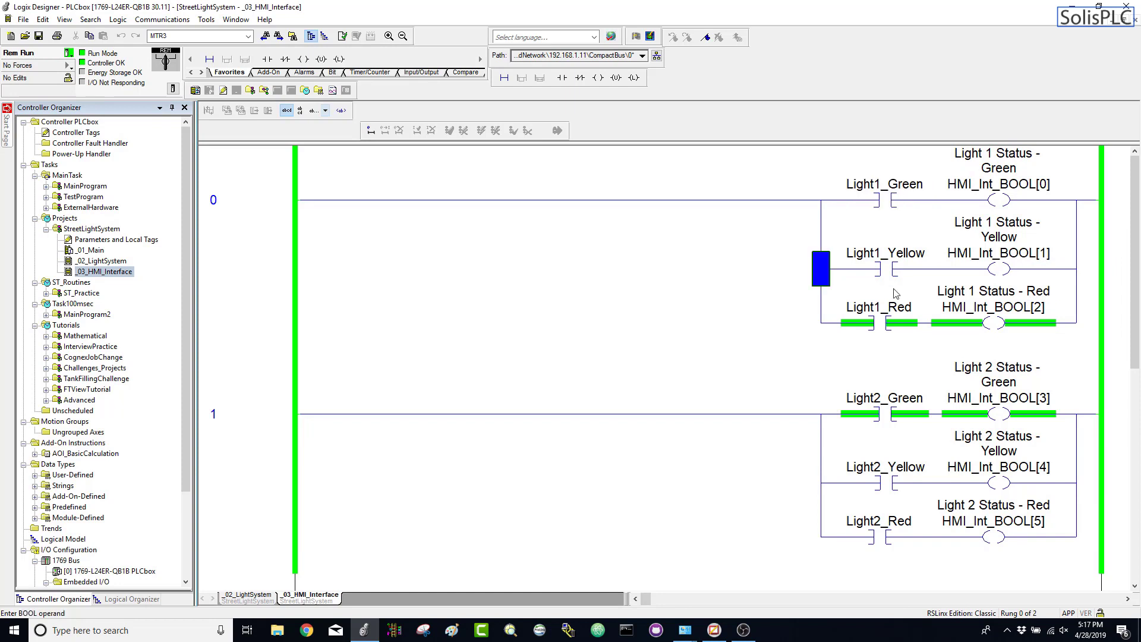
{"action": "key", "text": "Down"}
- Check rung 1's Light2 contacts and HMI_Int_BOOL[3] coil, then return to FactoryTalk View Studio
{"action": "left_click", "coordinate": [883, 408]}
{"action": "left_click", "coordinate": [902, 483]}
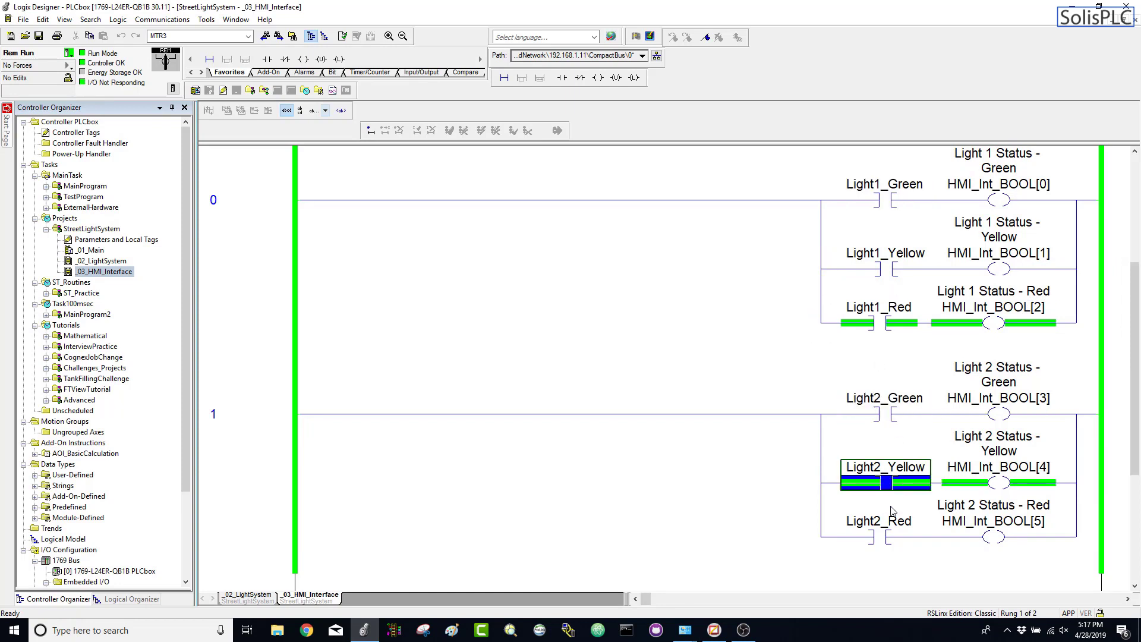
{"action": "left_click", "coordinate": [891, 513]}
{"action": "left_click", "coordinate": [1027, 399]}
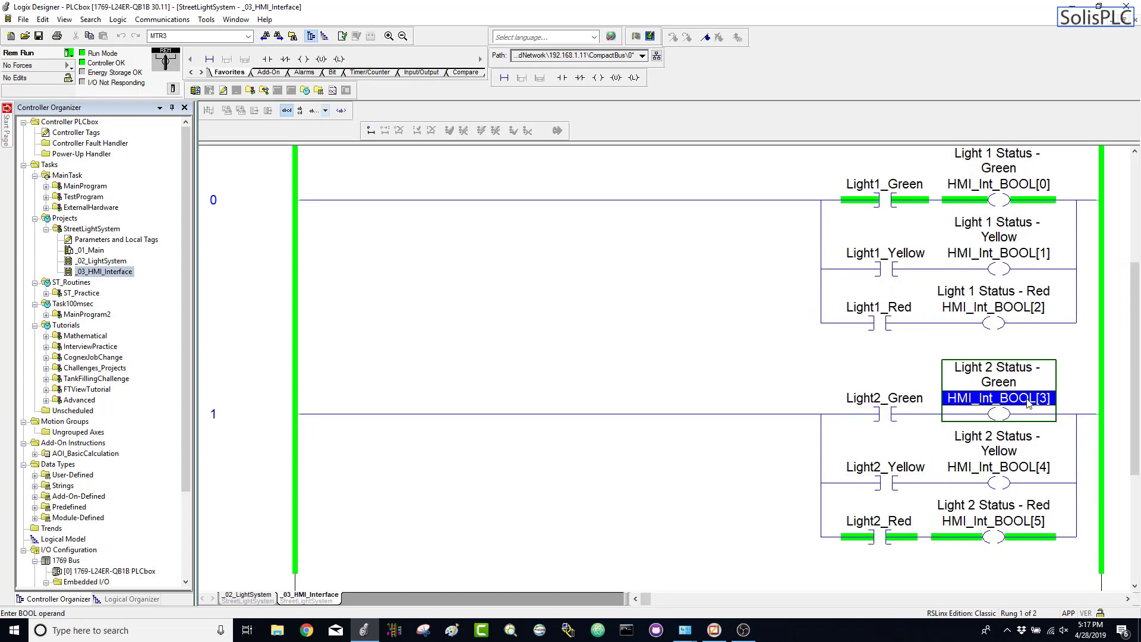
{"action": "left_click", "coordinate": [891, 201]}
{"action": "left_click", "coordinate": [884, 272]}
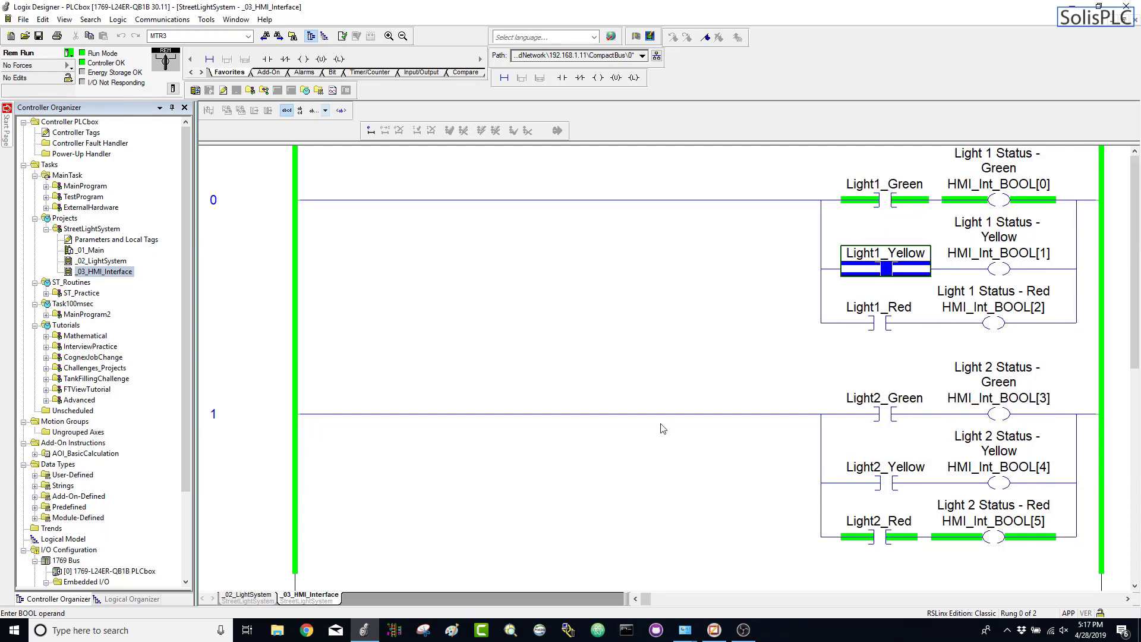
{"action": "left_click", "coordinate": [716, 631]}
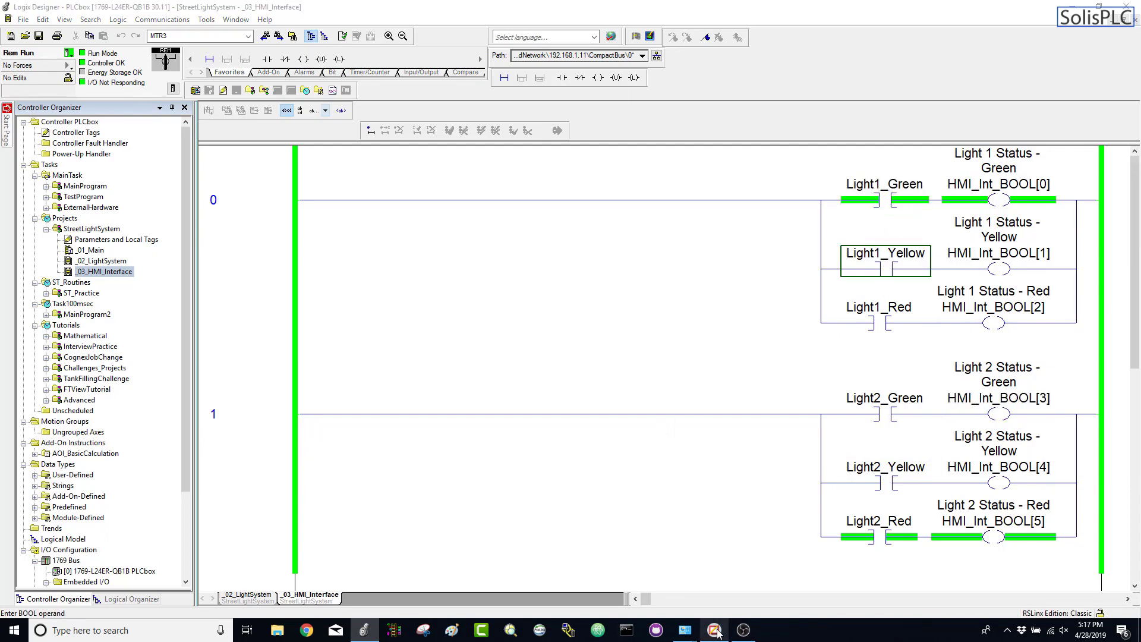
{"action": "mouse_move", "coordinate": [712, 635]}
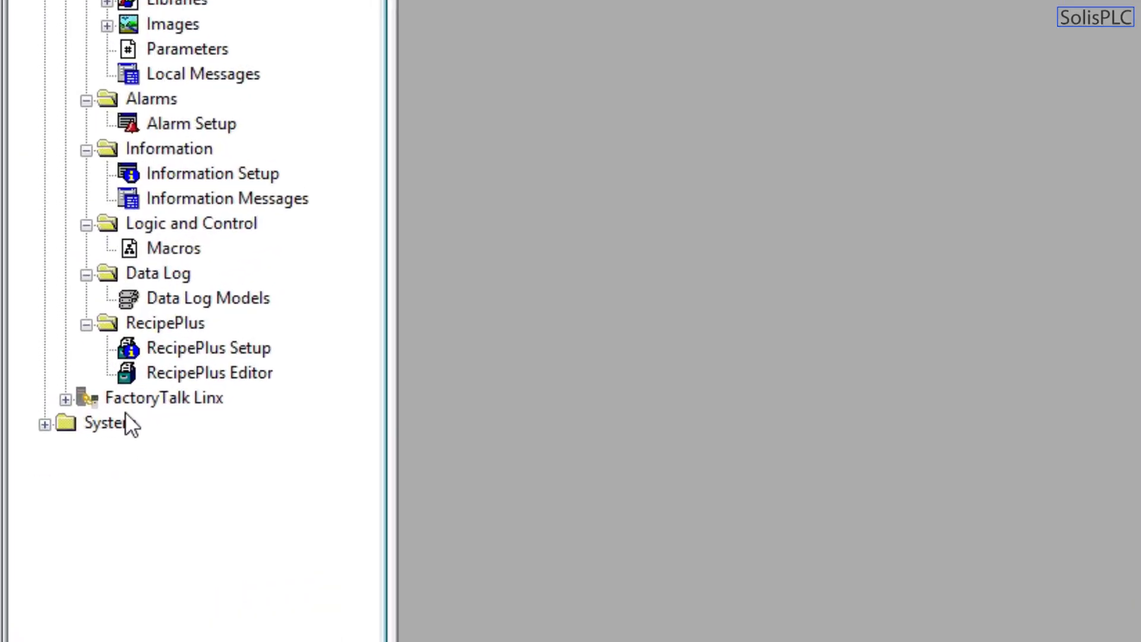
- Expand FactoryTalk Linx and launch its Communication Setup item
{"action": "left_click", "coordinate": [83, 390]}
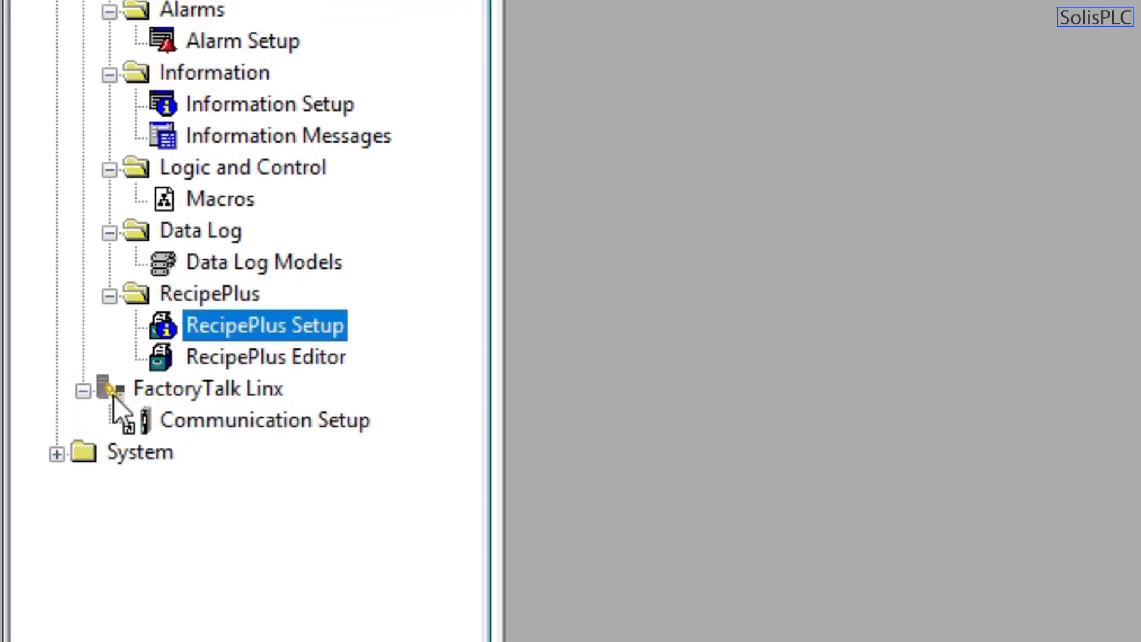
{"action": "left_click", "coordinate": [133, 390]}
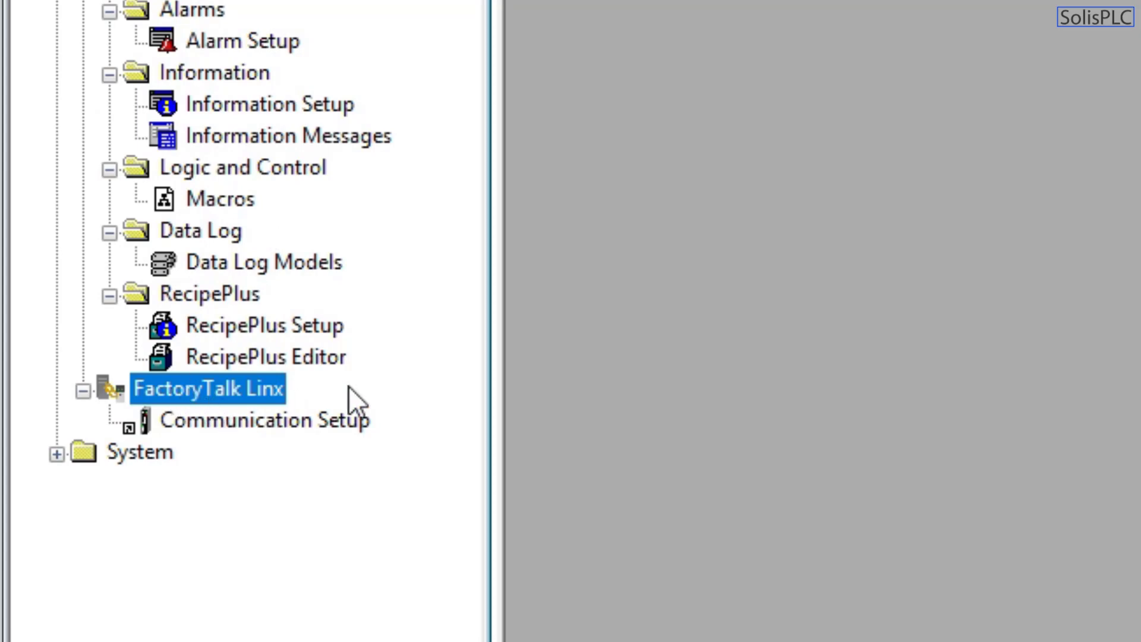
{"action": "left_click", "coordinate": [229, 420]}
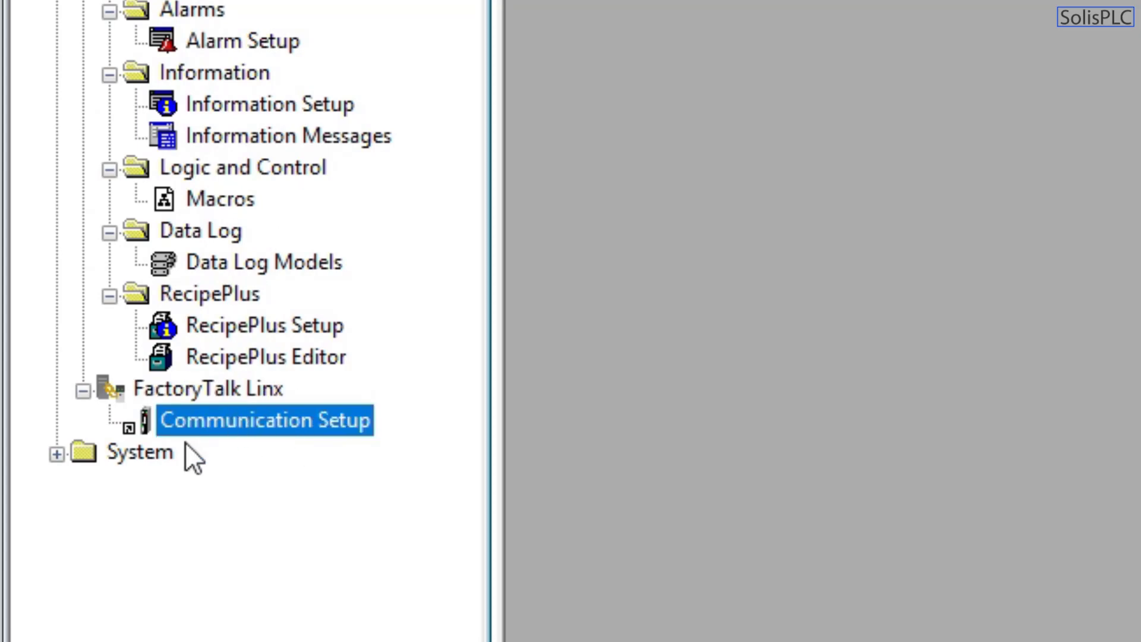
{"action": "double_click", "coordinate": [317, 420]}
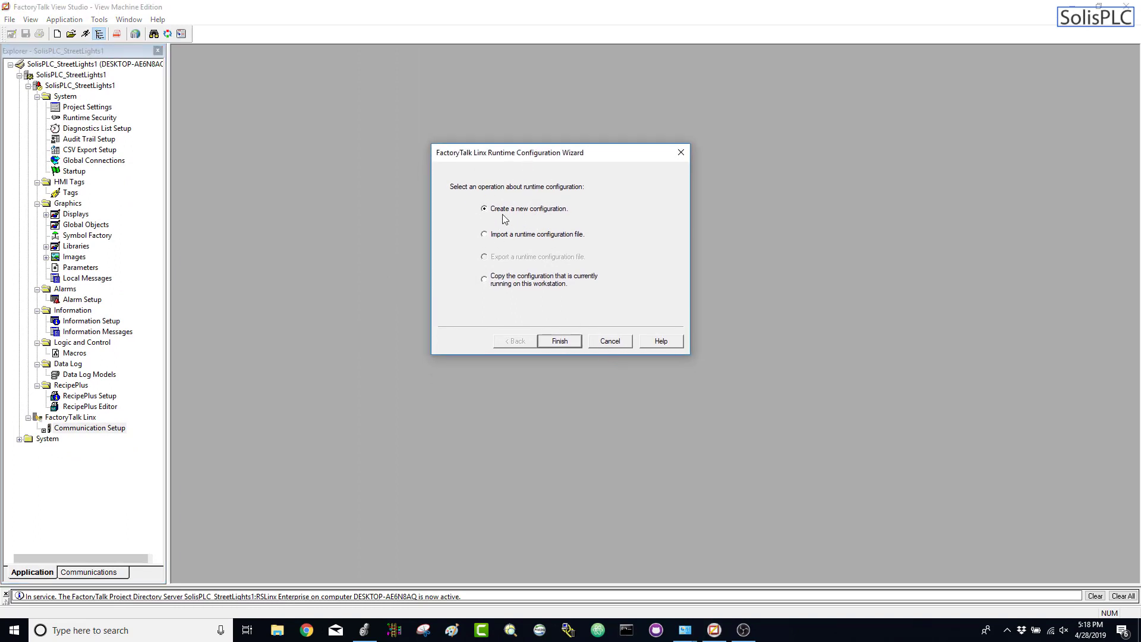
- Start a new configuration, add device shortcut SolisPLC_Main, and expand the AB_ETHIP-1 network
{"action": "left_click", "coordinate": [561, 342]}
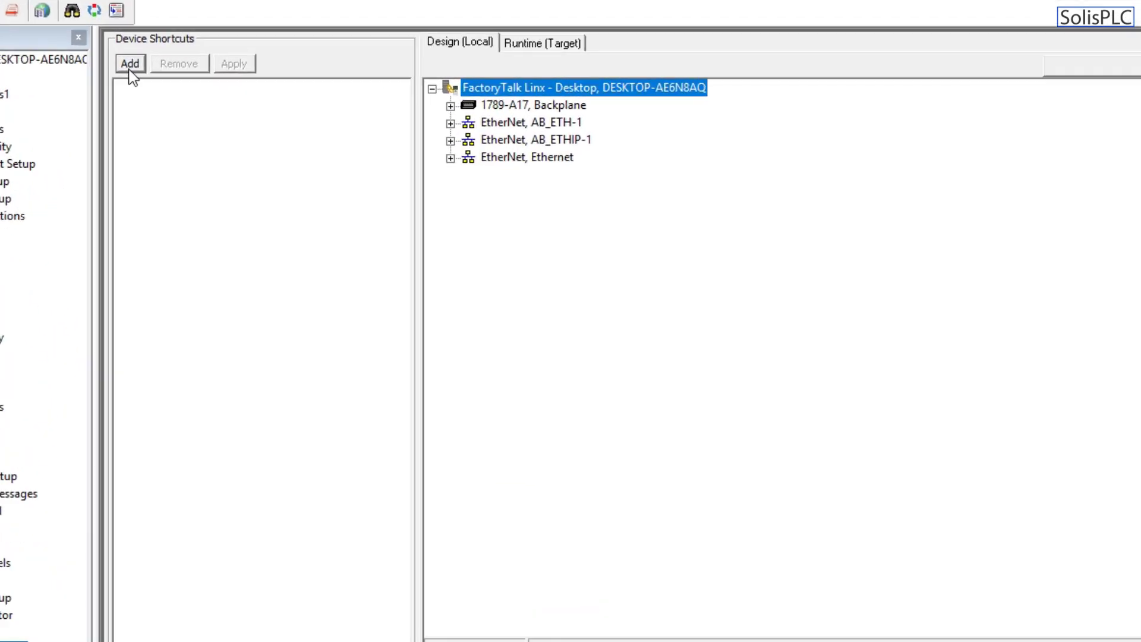
{"action": "left_click", "coordinate": [50, 65]}
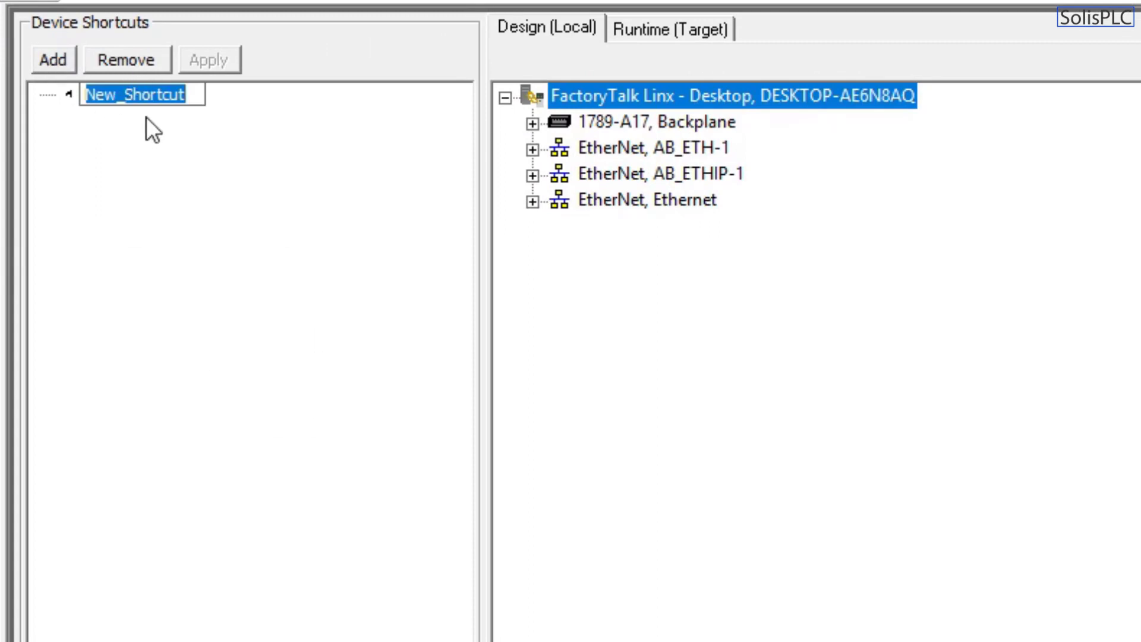
{"action": "type", "text": "PLC"}
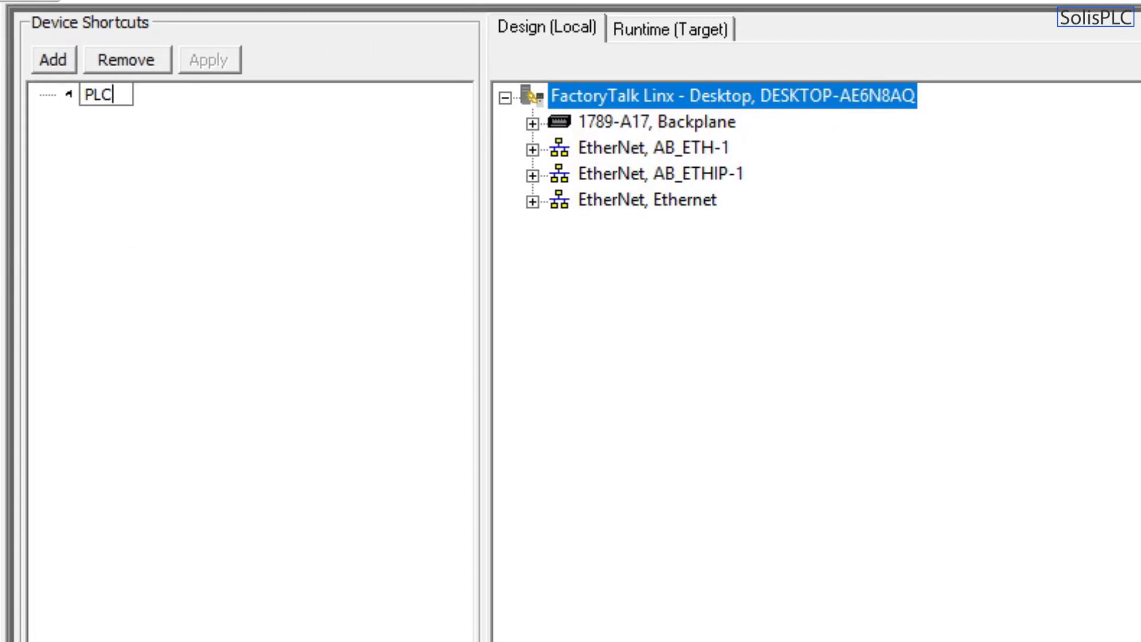
{"action": "key", "text": "BackSpace"}
{"action": "key", "text": "BackSpace"}
{"action": "key", "text": "BackSpace"}
{"action": "type", "text": "SolisPLC_Main"}
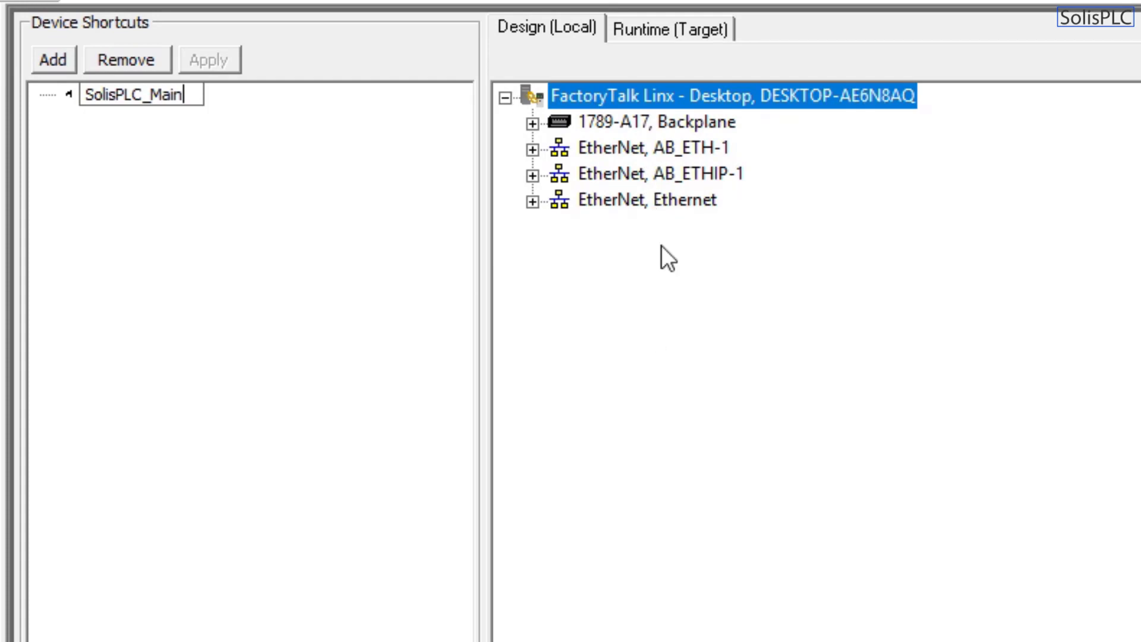
{"action": "left_click", "coordinate": [644, 172]}
{"action": "left_click", "coordinate": [533, 174]}
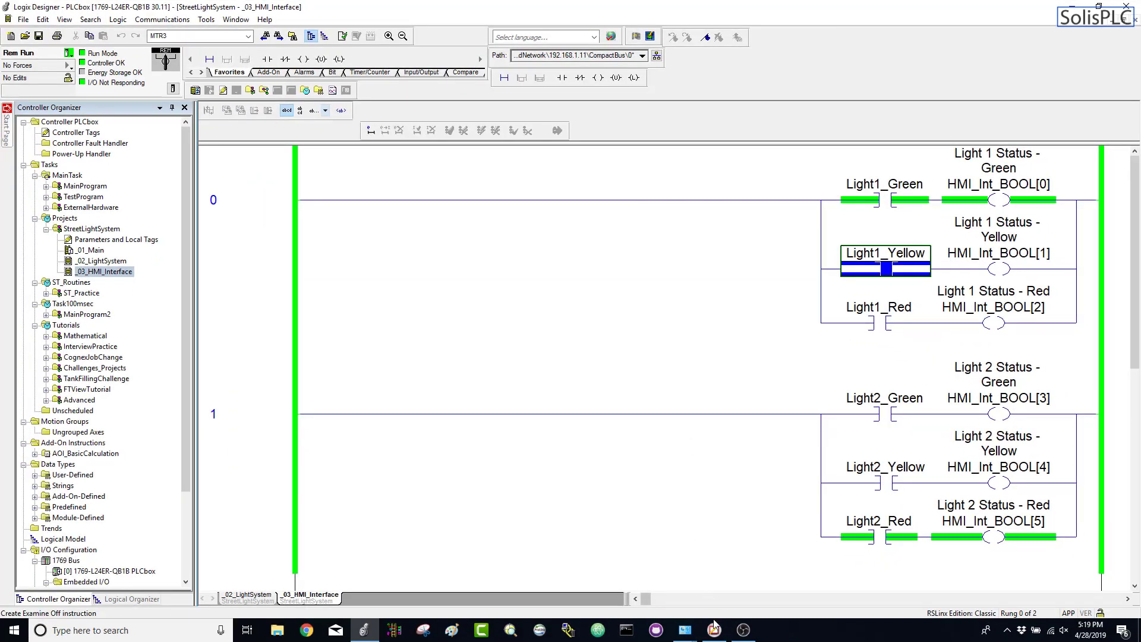
- Select the 192.168.1.11 1769-L24ER-QB1B PLCbox node under AB_ETHIP-1 as the path
{"action": "key", "text": "alt+Tab"}
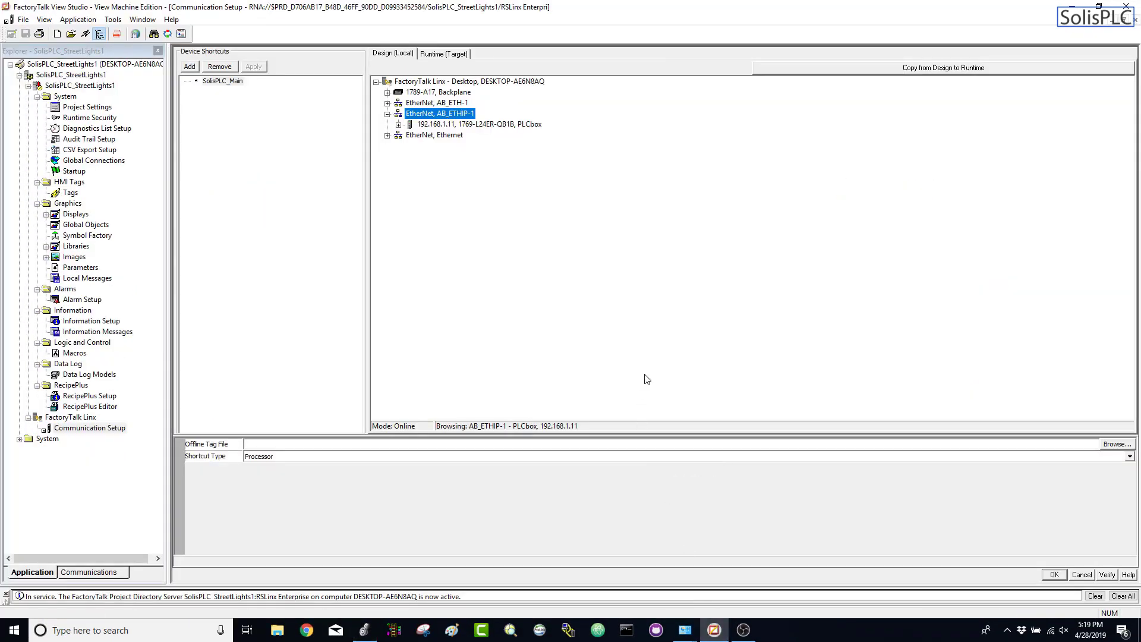
{"action": "left_click", "coordinate": [476, 125]}
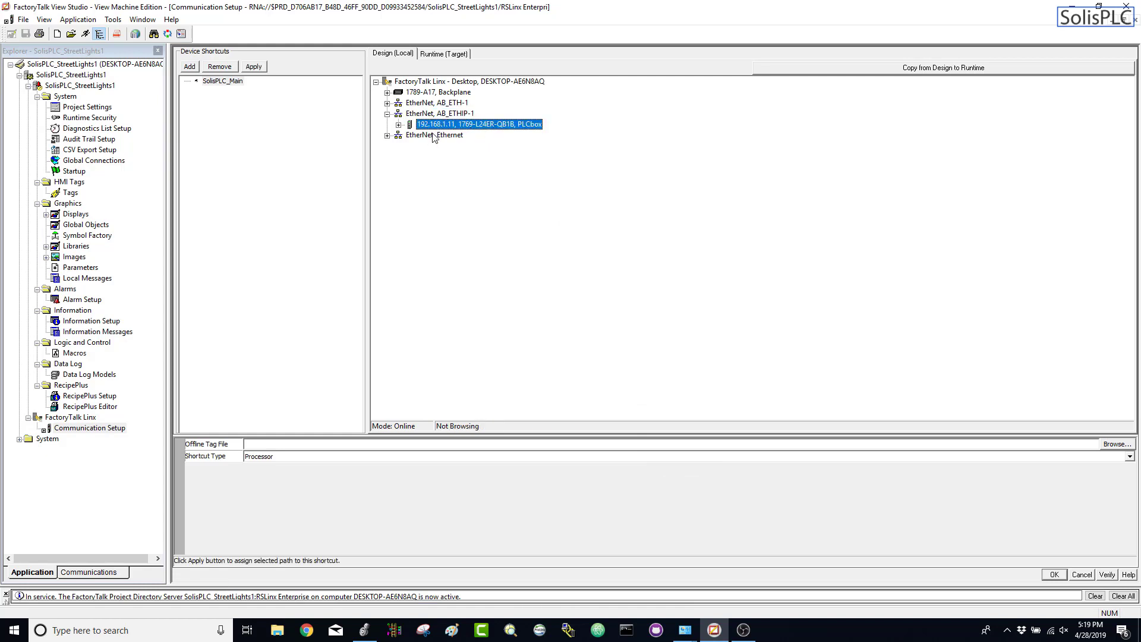
{"action": "left_click", "coordinate": [426, 114]}
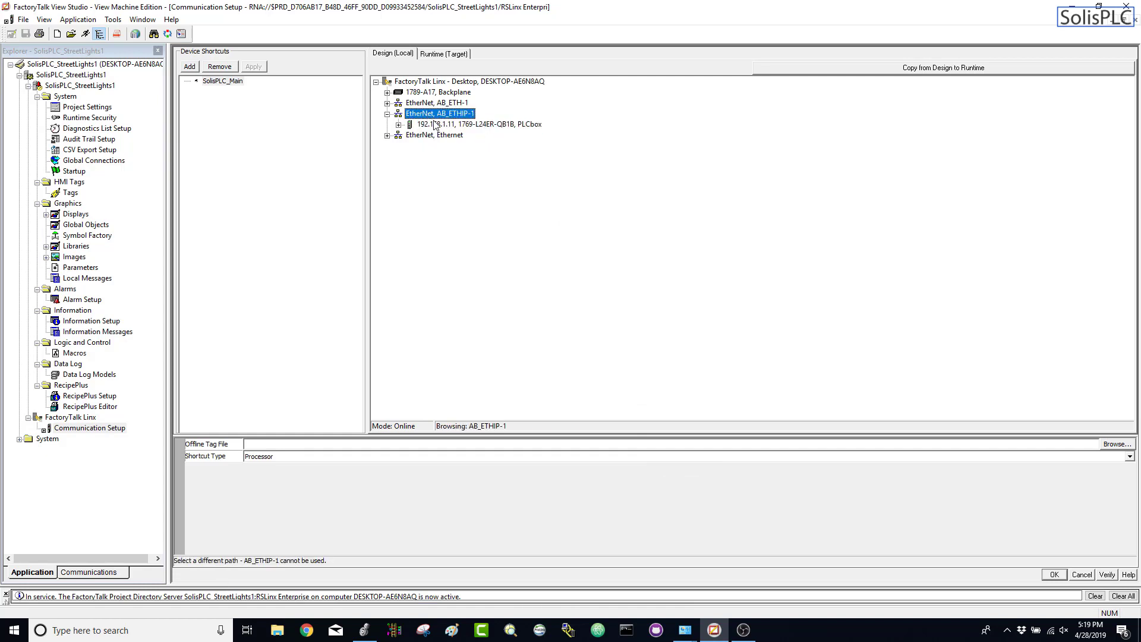
{"action": "left_click", "coordinate": [445, 125]}
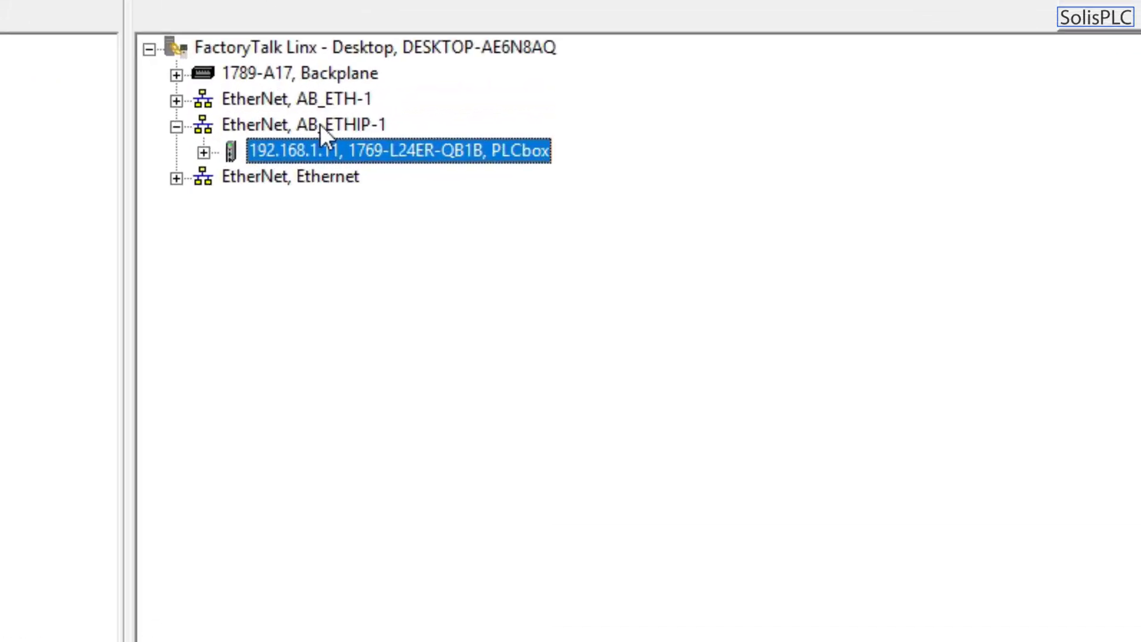
{"action": "right_click", "coordinate": [447, 113]}
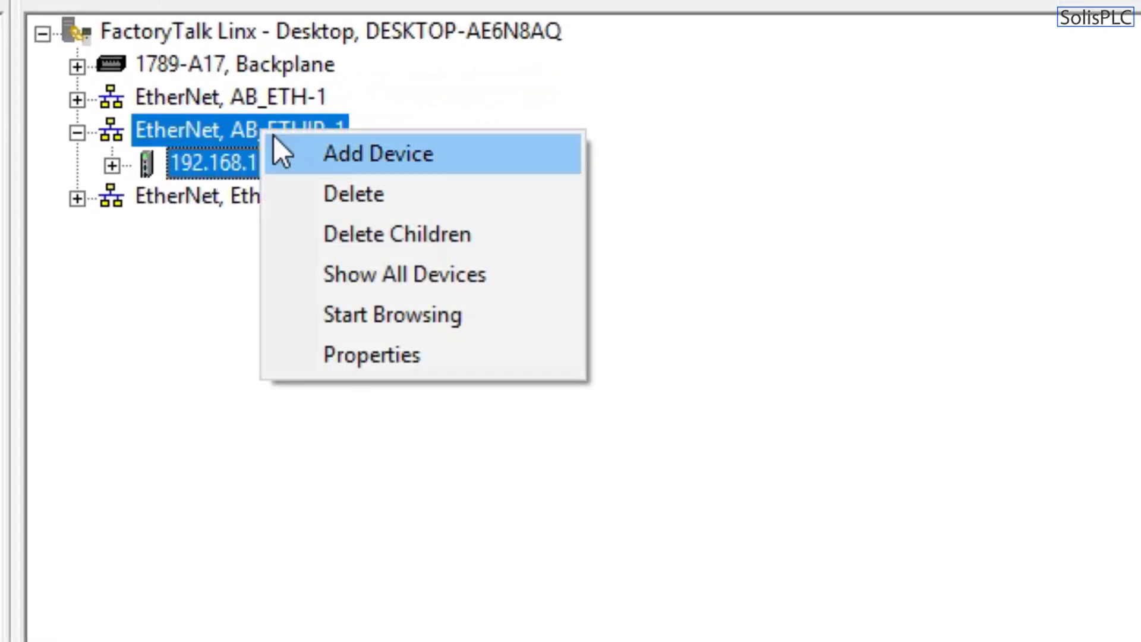
{"action": "left_click", "coordinate": [377, 154]}
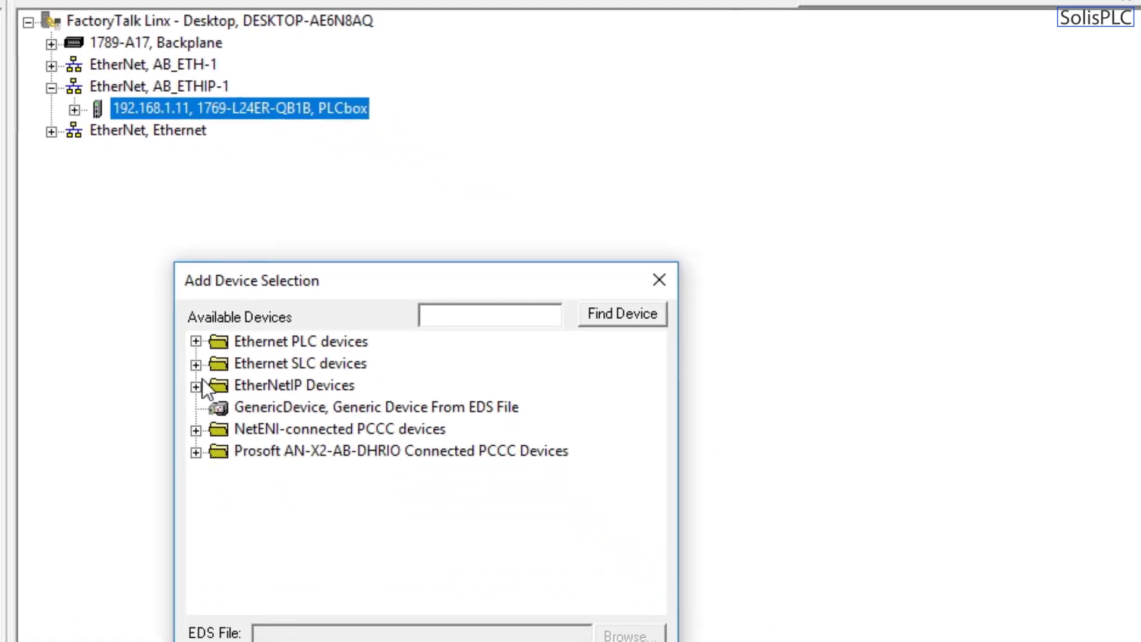
{"action": "left_click", "coordinate": [198, 383]}
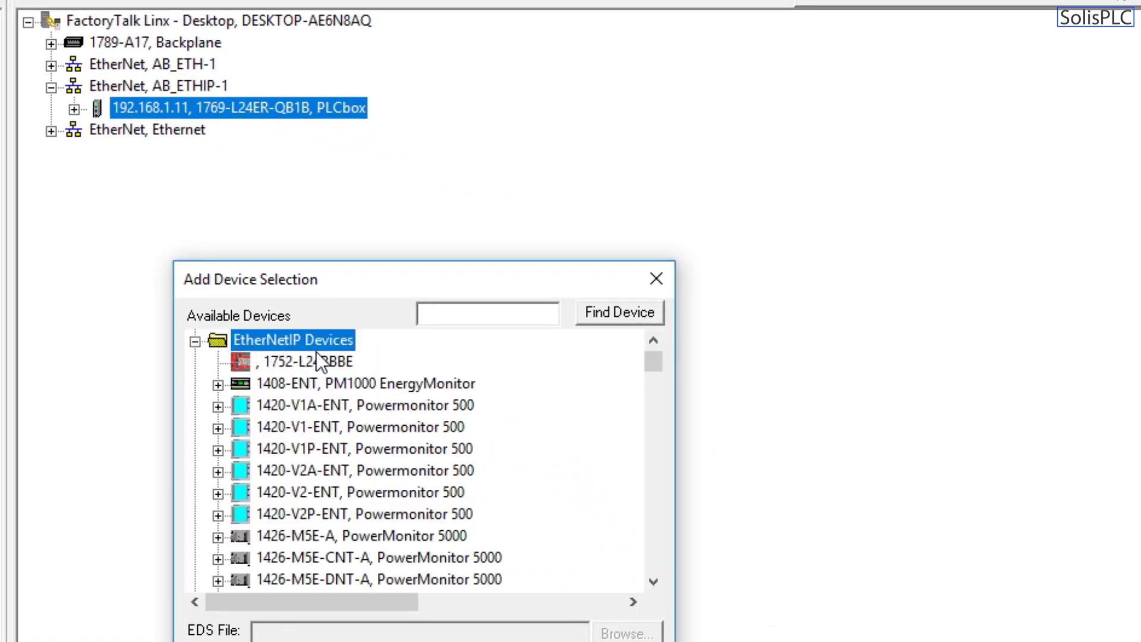
{"action": "scroll", "coordinate": [316, 352], "scroll_direction": "down", "scroll_amount": 15}
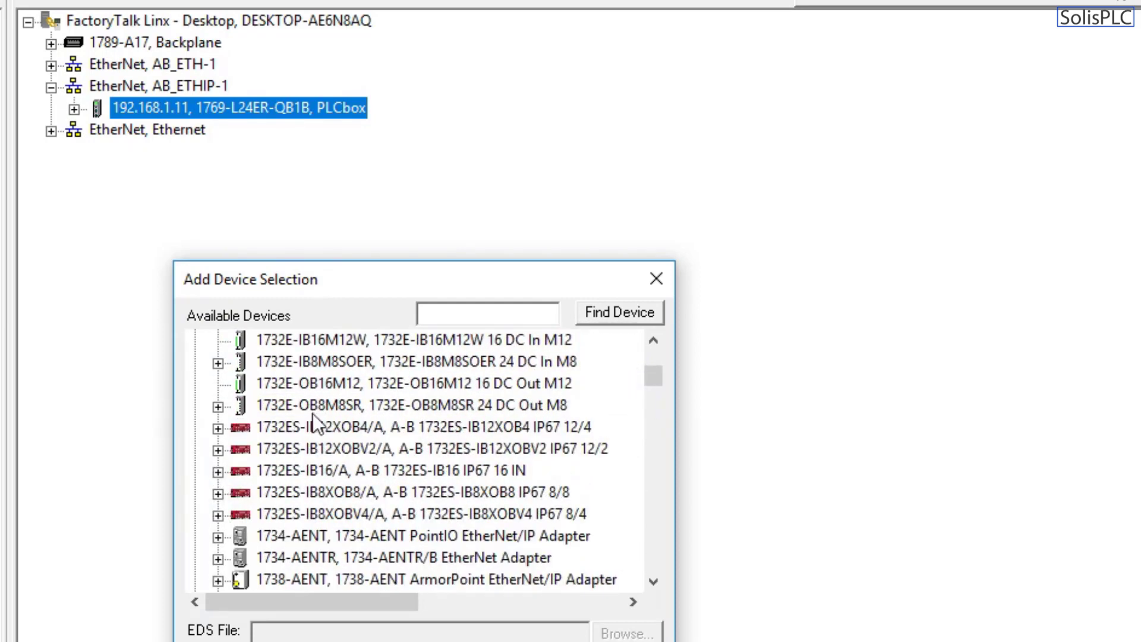
{"action": "scroll", "coordinate": [312, 412], "scroll_direction": "down", "scroll_amount": 12}
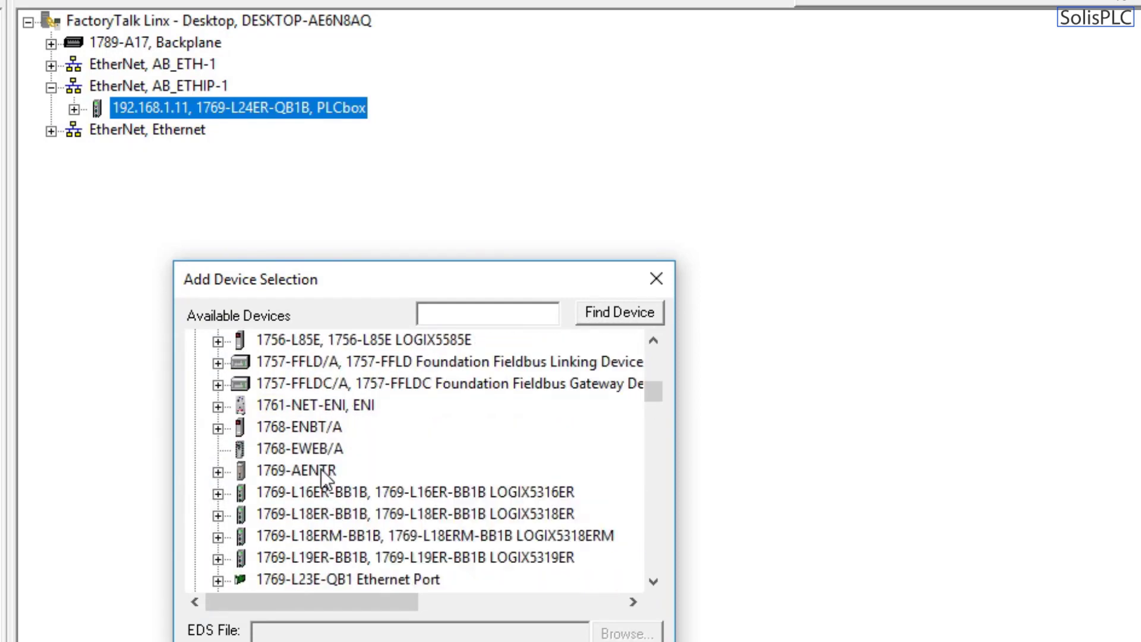
{"action": "scroll", "coordinate": [321, 469], "scroll_direction": "down", "scroll_amount": 2}
{"action": "scroll", "coordinate": [338, 487], "scroll_direction": "up", "scroll_amount": 1}
{"action": "scroll", "coordinate": [345, 525], "scroll_direction": "down", "scroll_amount": 1}
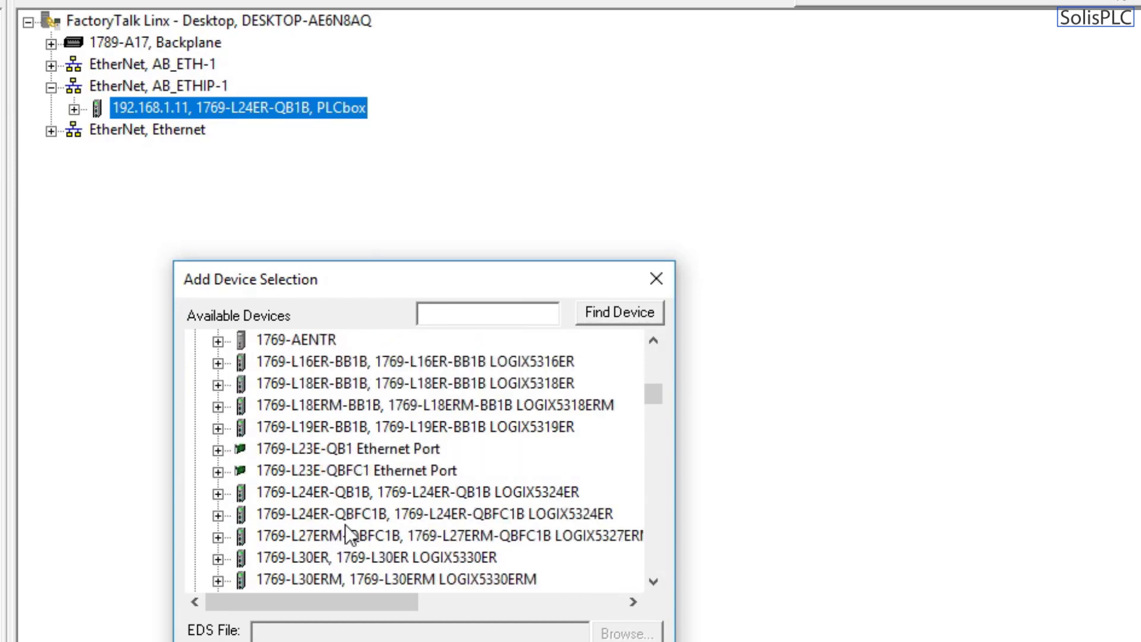
{"action": "scroll", "coordinate": [315, 487], "scroll_direction": "down", "scroll_amount": 1}
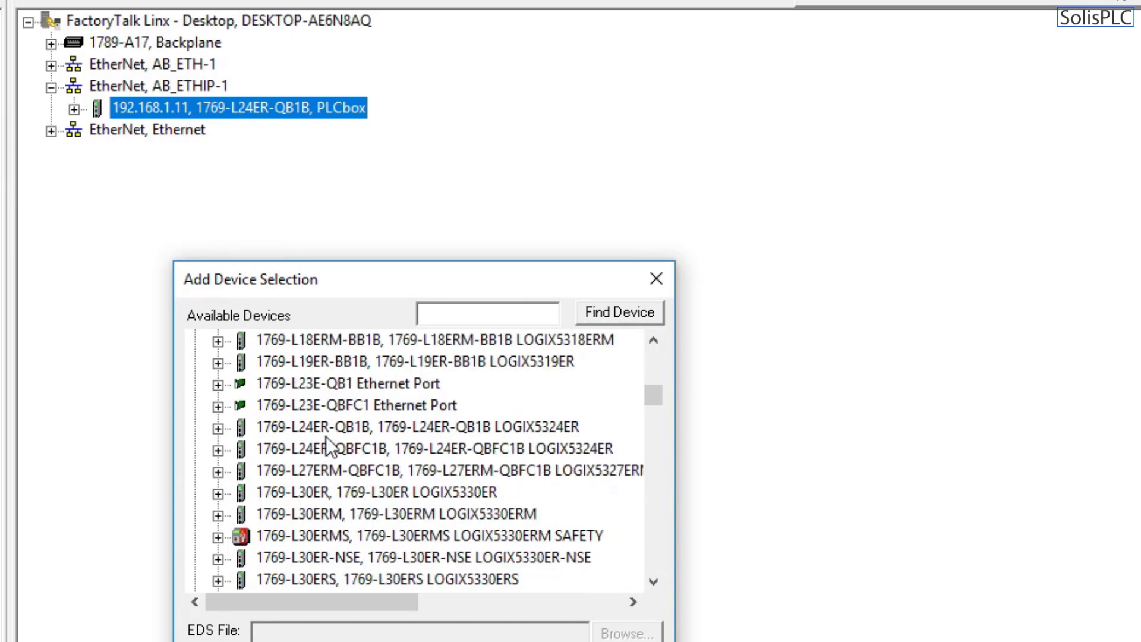
{"action": "left_click", "coordinate": [231, 427]}
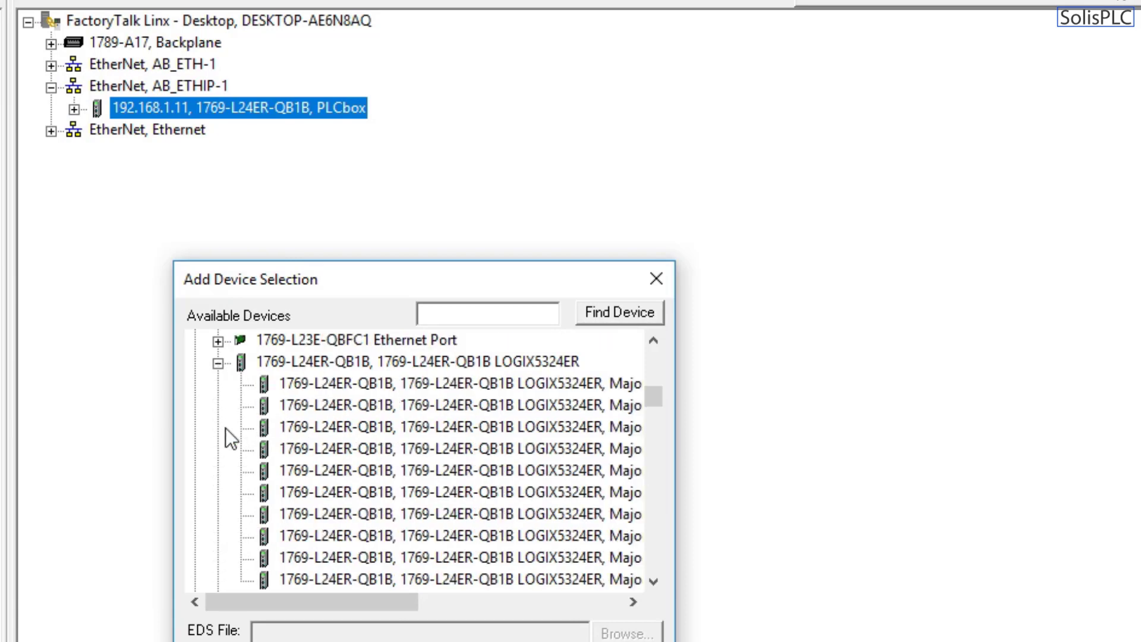
{"action": "left_click_drag", "start_coordinate": [410, 603], "coordinate": [479, 603]}
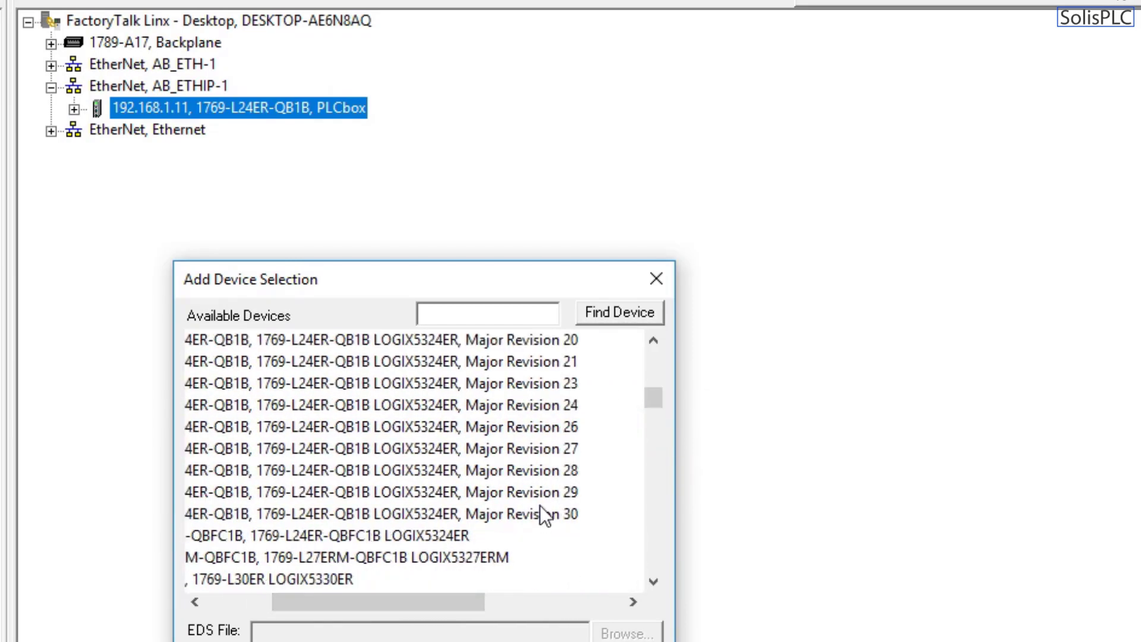
{"action": "left_click", "coordinate": [544, 514]}
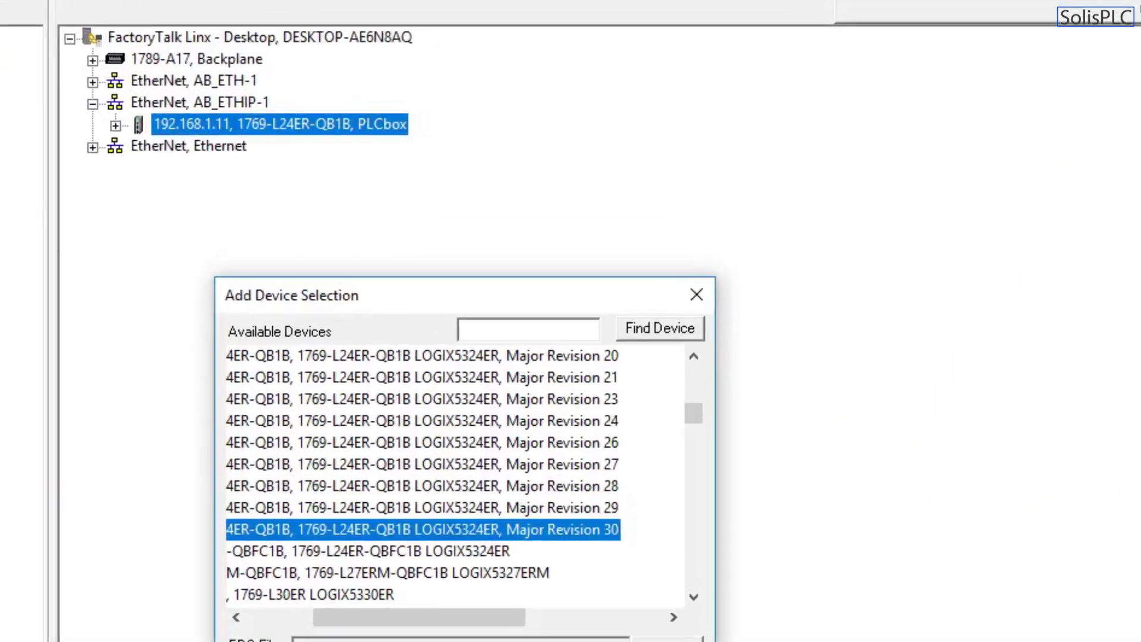
{"action": "left_click_drag", "start_coordinate": [452, 617], "coordinate": [381, 617]}
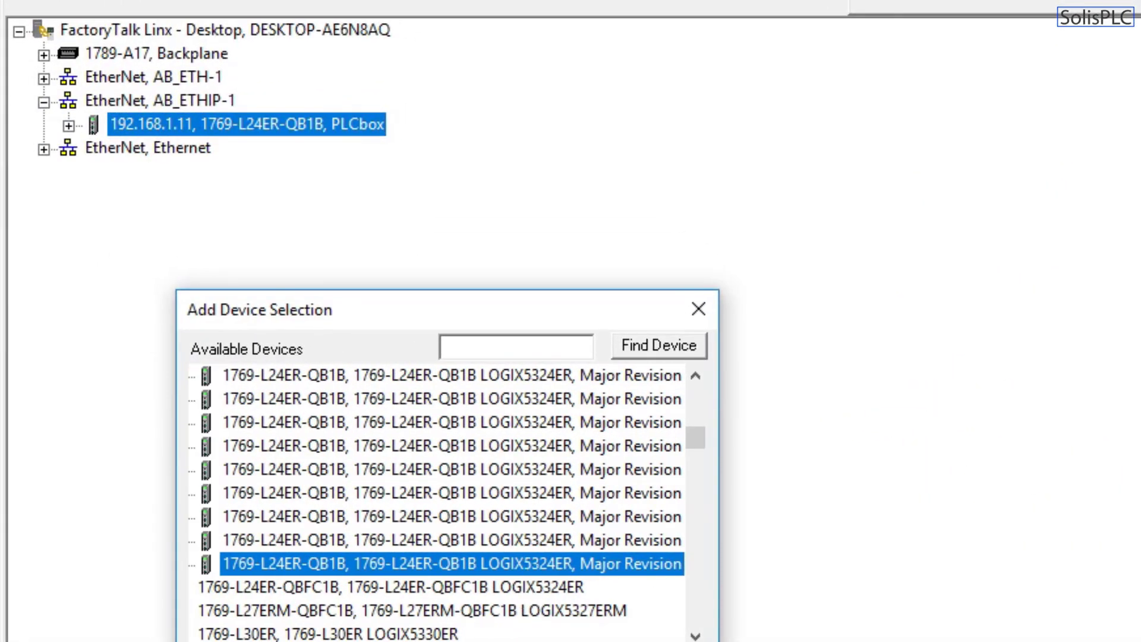
{"action": "double_click", "coordinate": [452, 563]}
{"action": "left_click", "coordinate": [412, 493]}
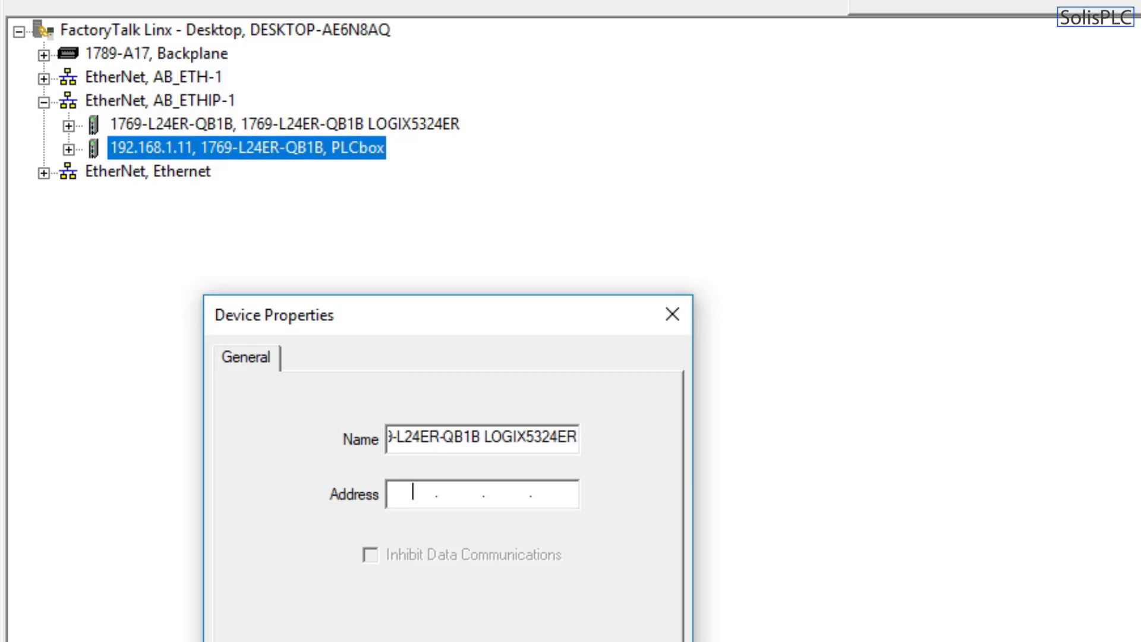
{"action": "key", "text": "Escape"}
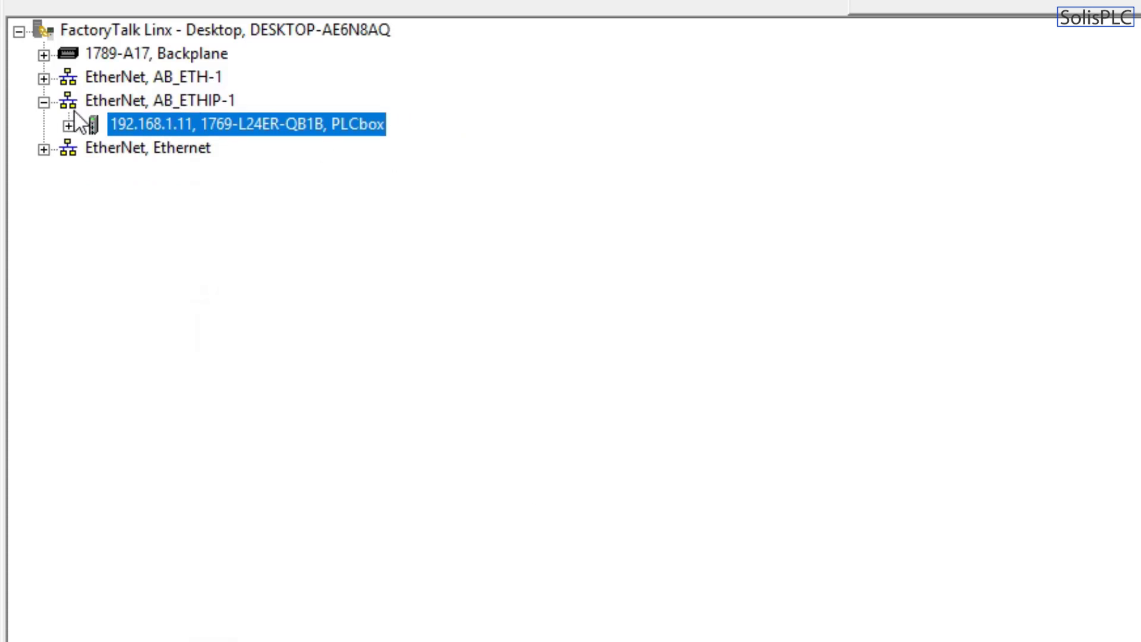
- Apply the AB_ETHIP-1.PLCbox path to the SolisPLC_Main shortcut
{"action": "left_click", "coordinate": [69, 126]}
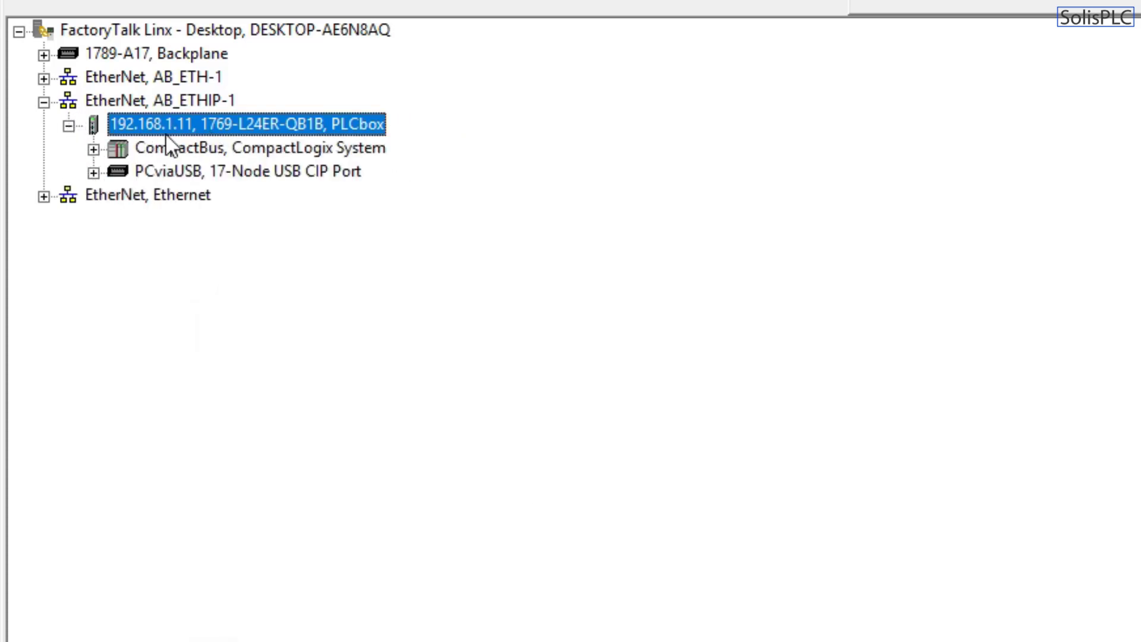
{"action": "left_click", "coordinate": [69, 126]}
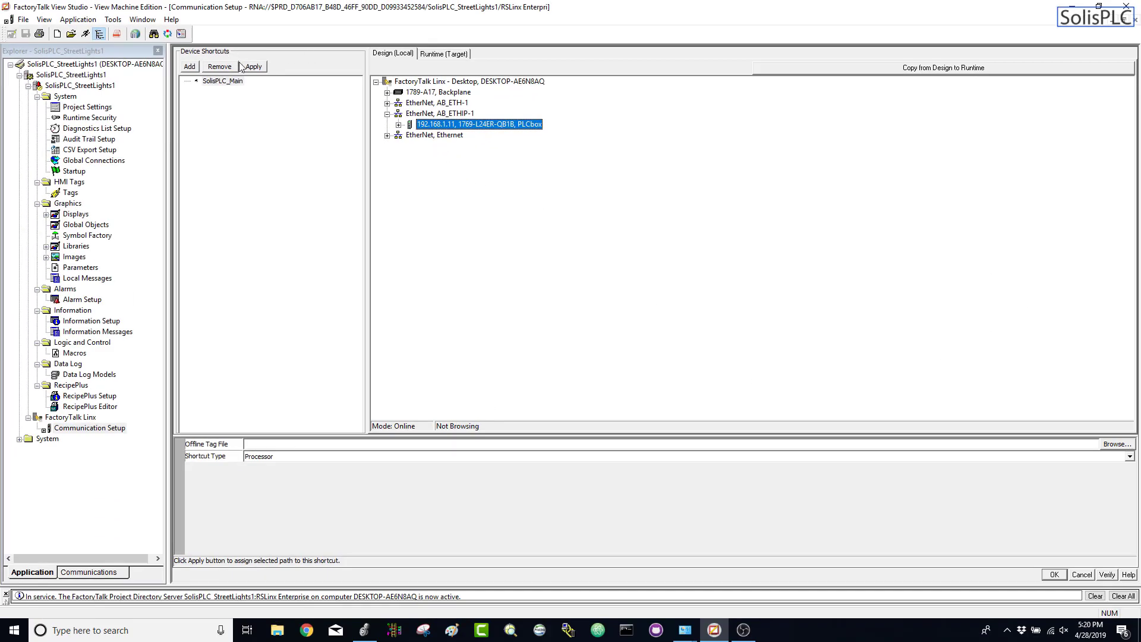
{"action": "left_click", "coordinate": [241, 87]}
{"action": "left_click", "coordinate": [254, 66]}
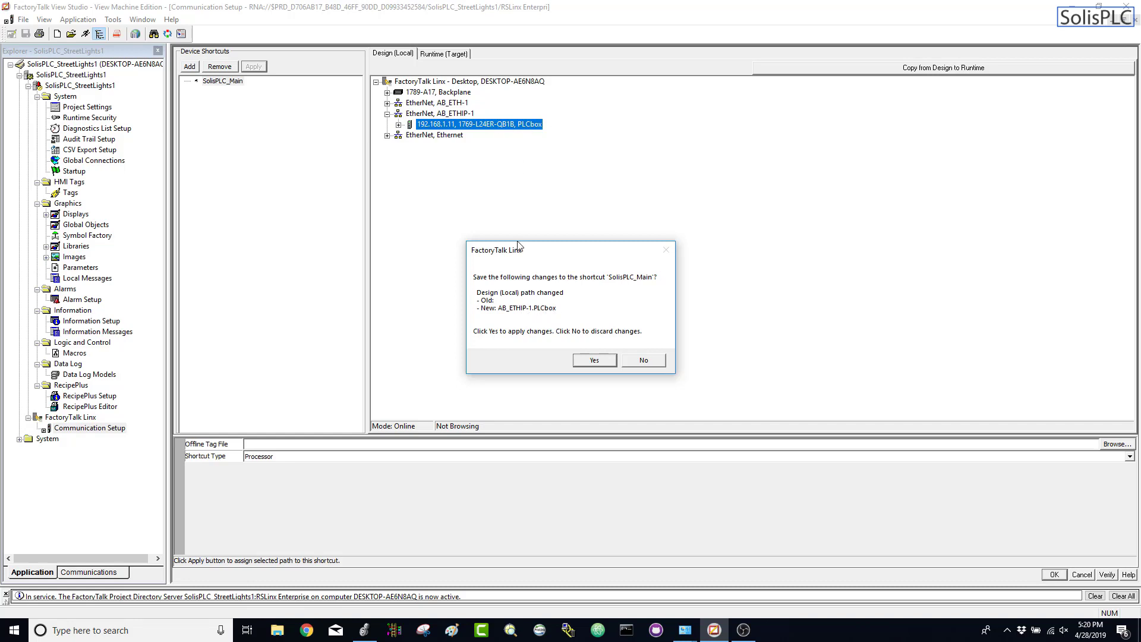
- Confirm saving the PLCbox path, then compare the Runtime (Target) and Design (Local) tabs
{"action": "left_click", "coordinate": [595, 361]}
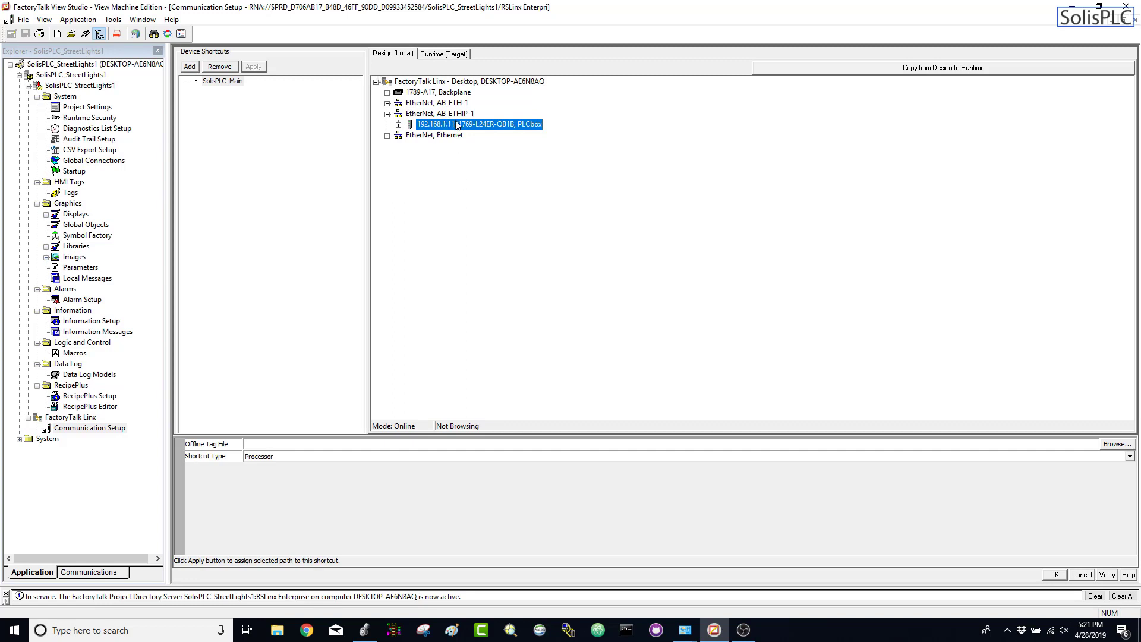
{"action": "left_click", "coordinate": [444, 55]}
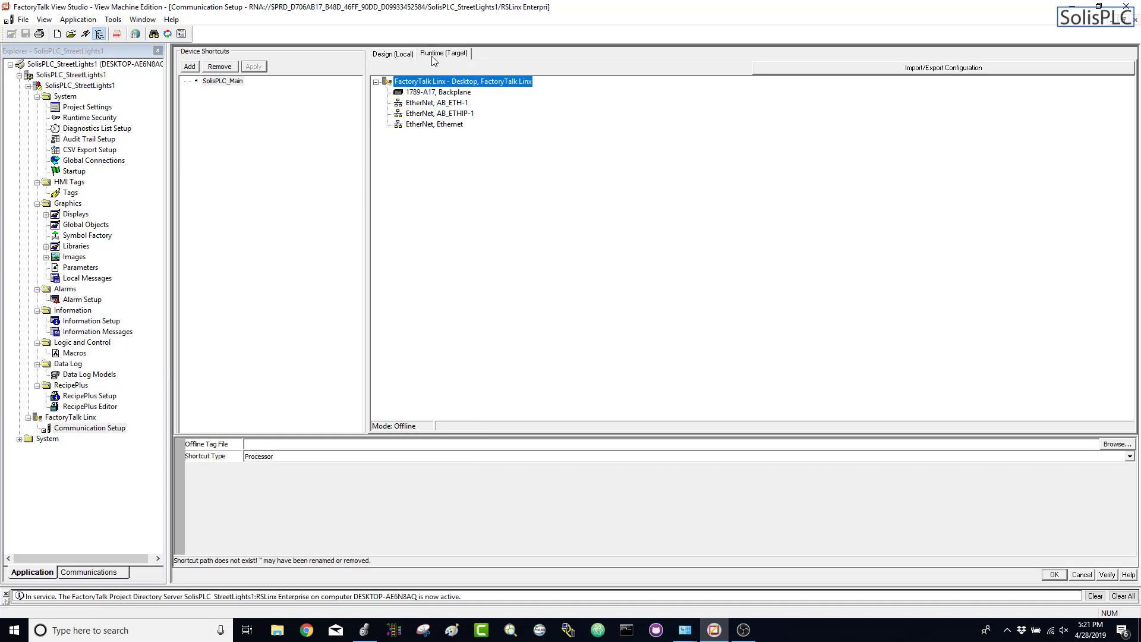
{"action": "left_click", "coordinate": [404, 55]}
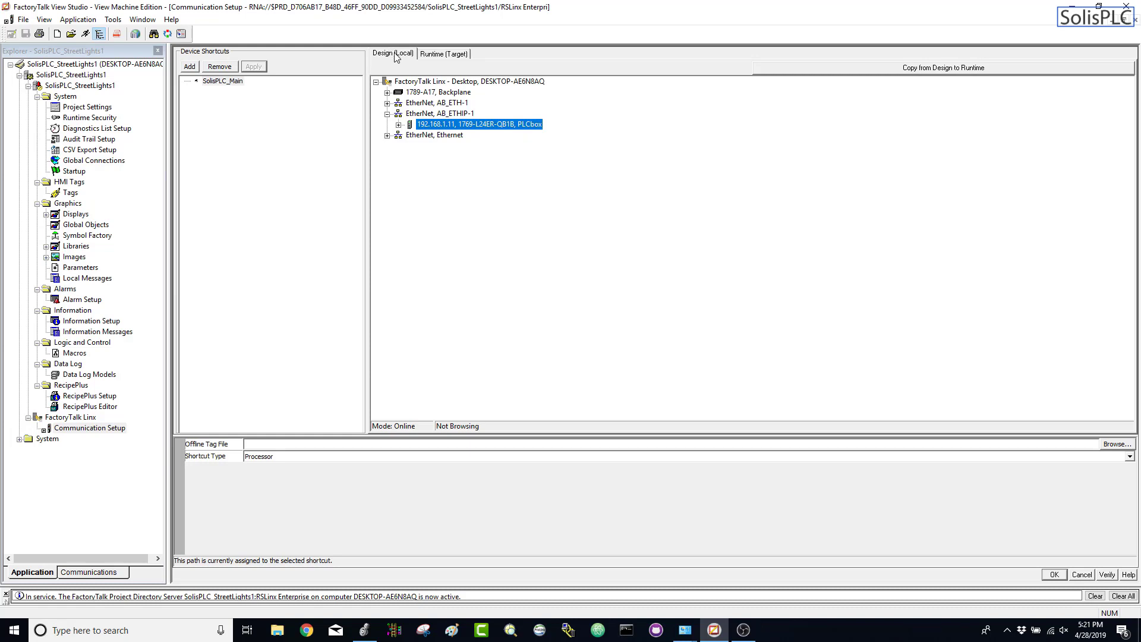
{"action": "left_click", "coordinate": [450, 59]}
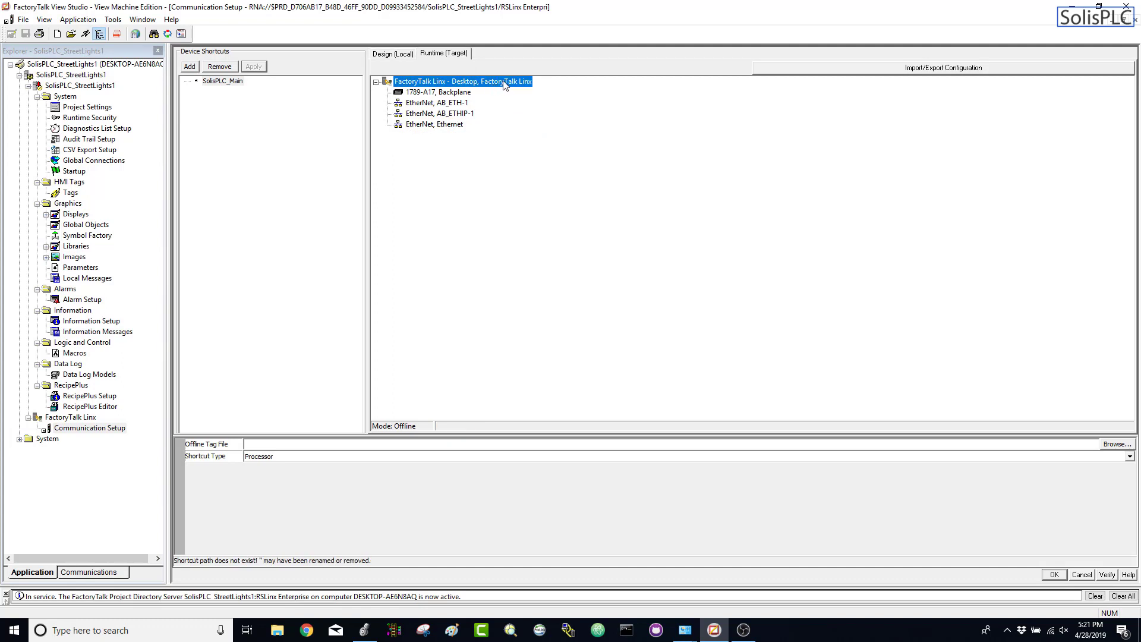
{"action": "left_click", "coordinate": [394, 54]}
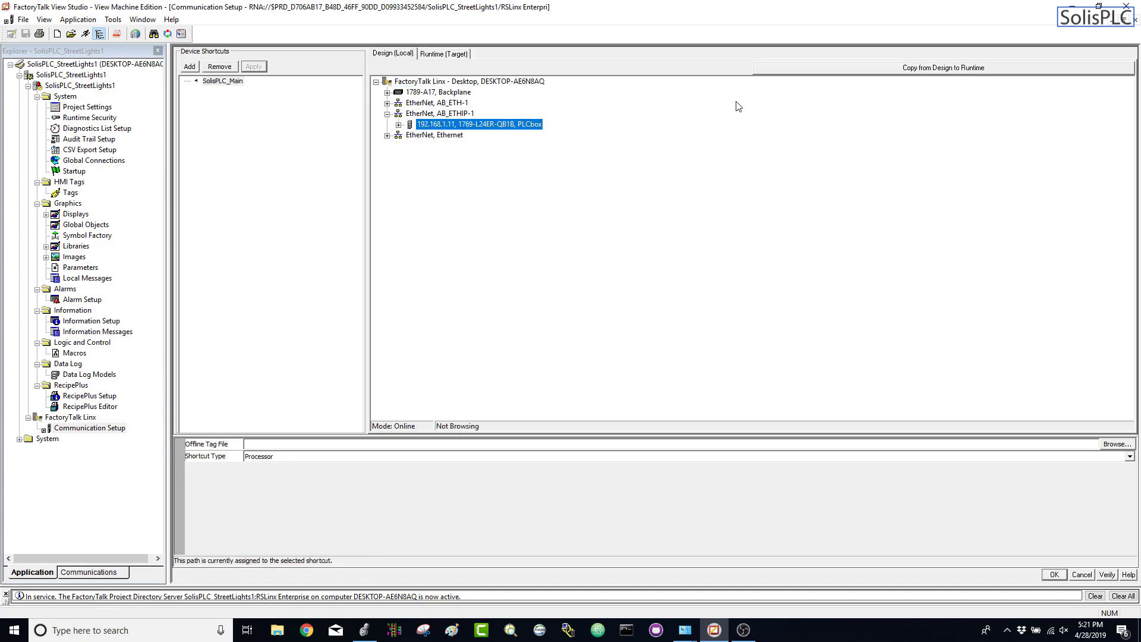
- Copy the Design (Local) configuration to Runtime (Target), confirm, and close Communication Setup with OK
{"action": "left_click", "coordinate": [954, 70]}
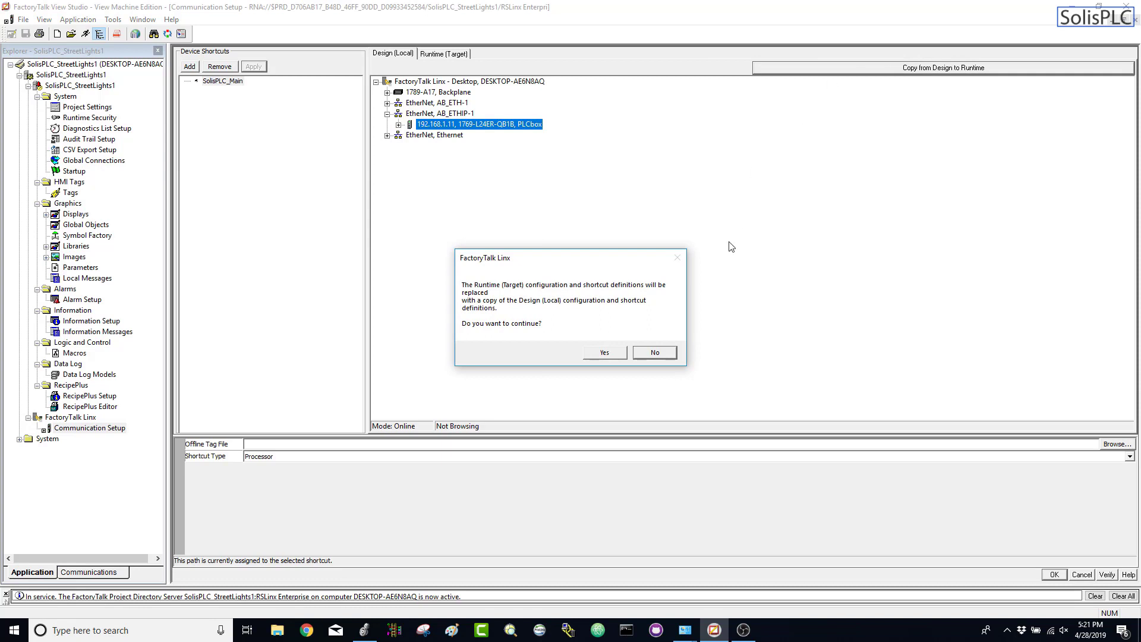
{"action": "left_click", "coordinate": [604, 352]}
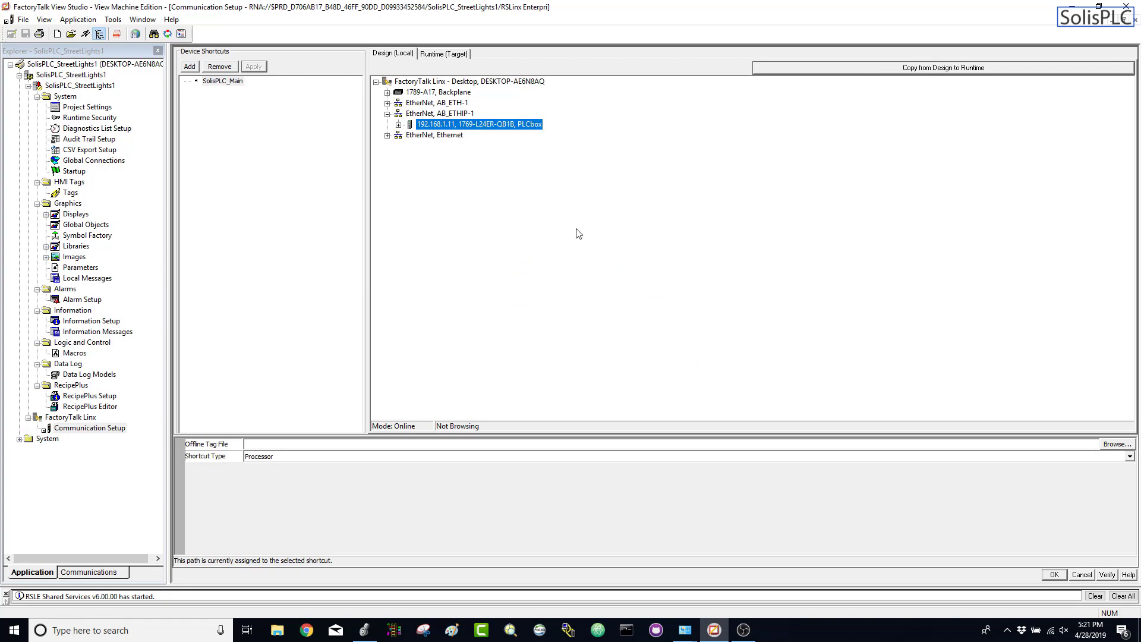
{"action": "left_click", "coordinate": [1053, 575]}
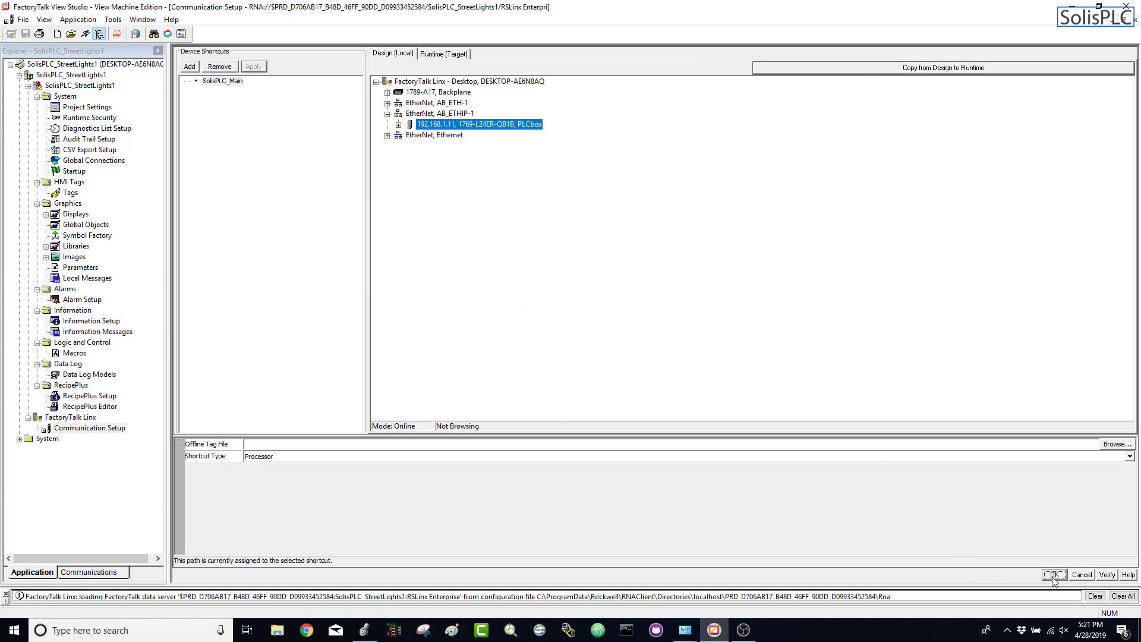